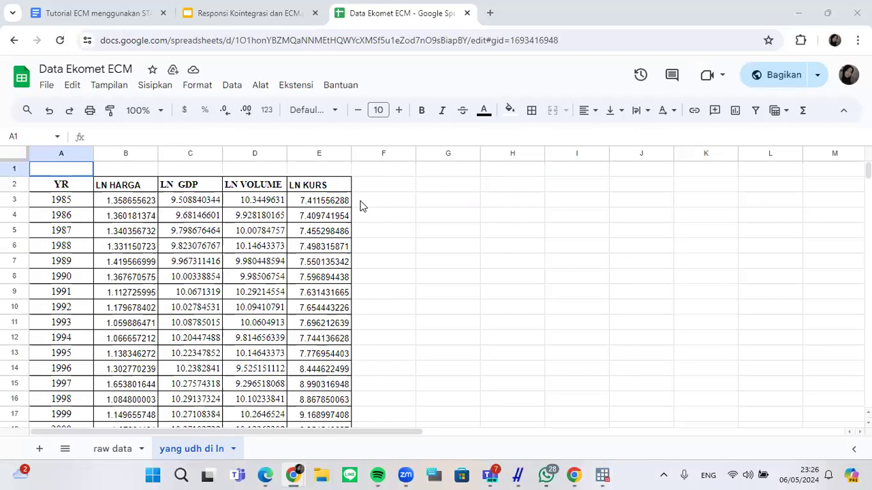
Look over the column headings on the "yang udh di ln" sheet and the "raw data" sheet.
click(70, 189)
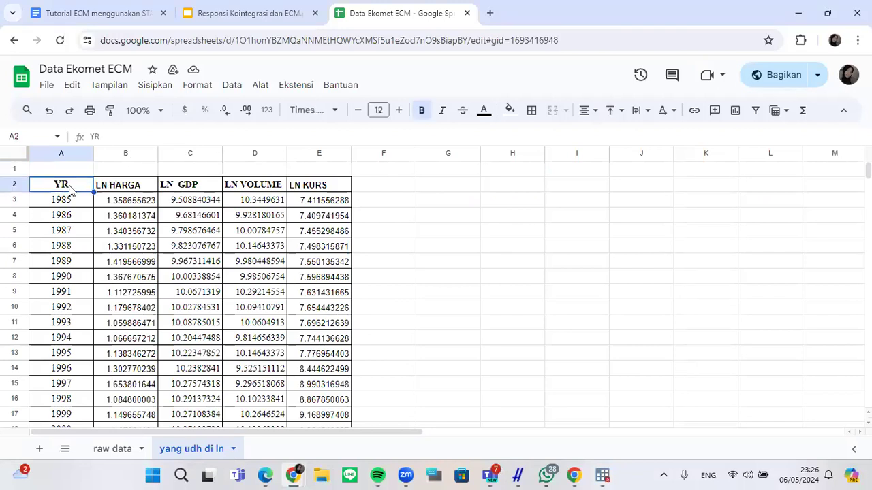
drag(75, 186, 219, 197)
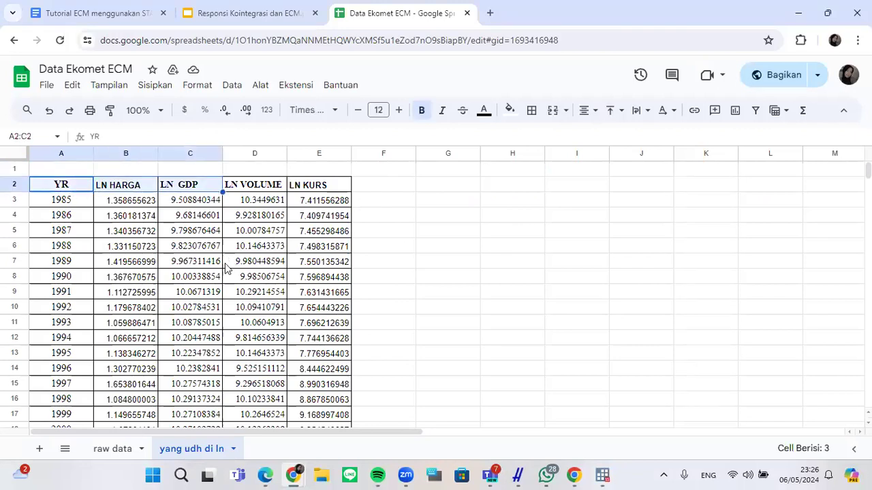
click(105, 451)
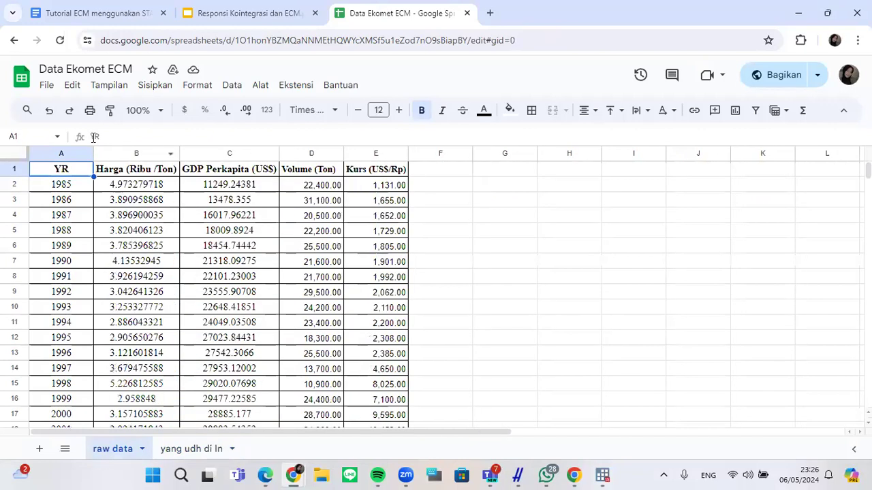
click(104, 169)
click(69, 170)
key(Right)
key(Right)
key(Right)
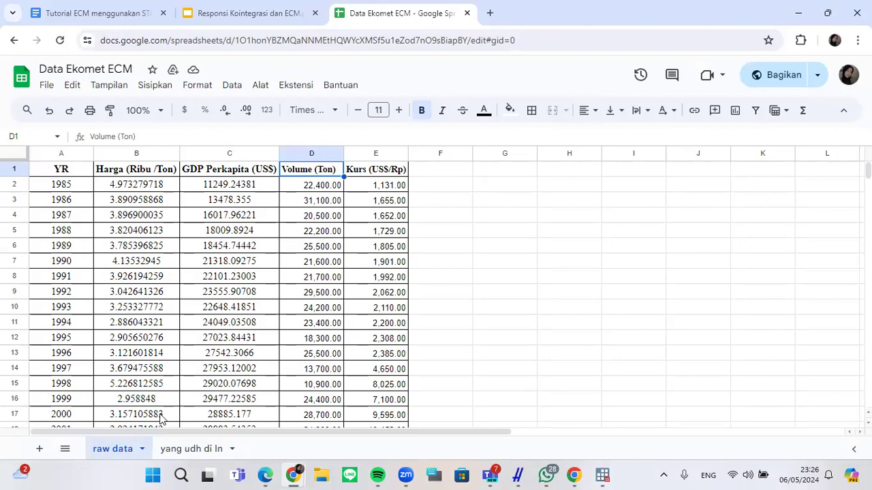
click(179, 448)
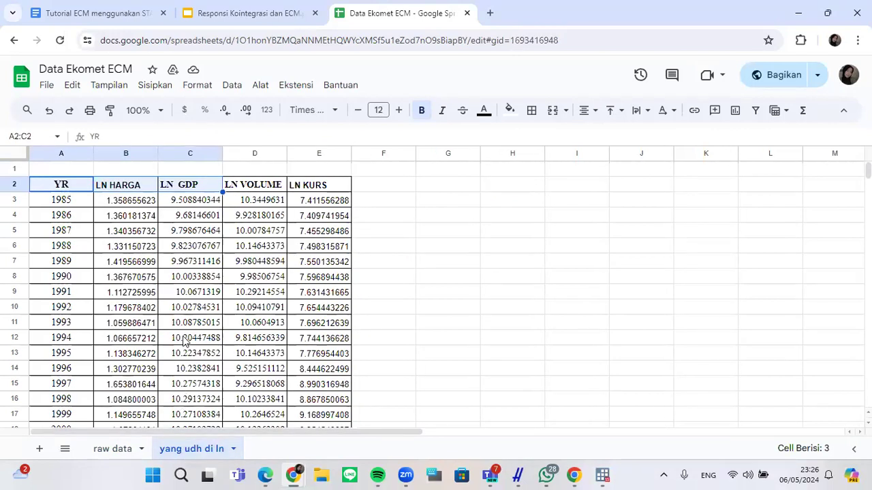
Examine the Harga, GDP Perkapita, Volume and Kurs headings and their units on the "raw data" sheet.
click(111, 449)
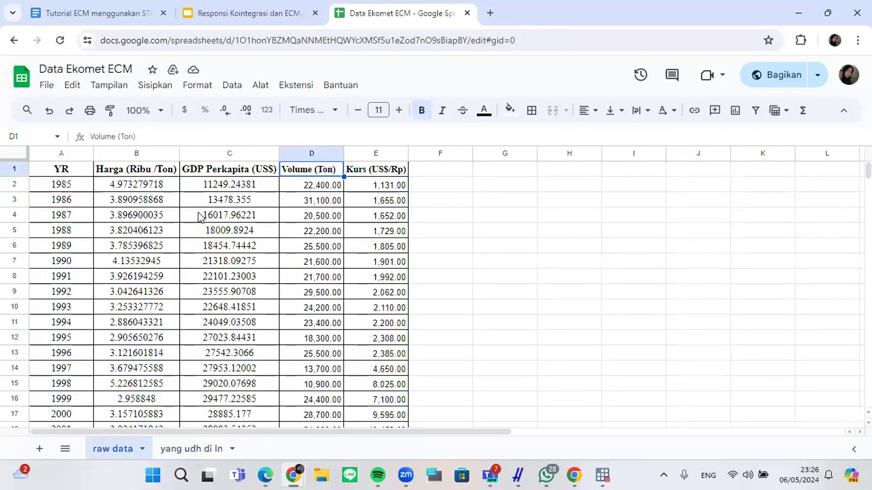
click(159, 183)
click(139, 171)
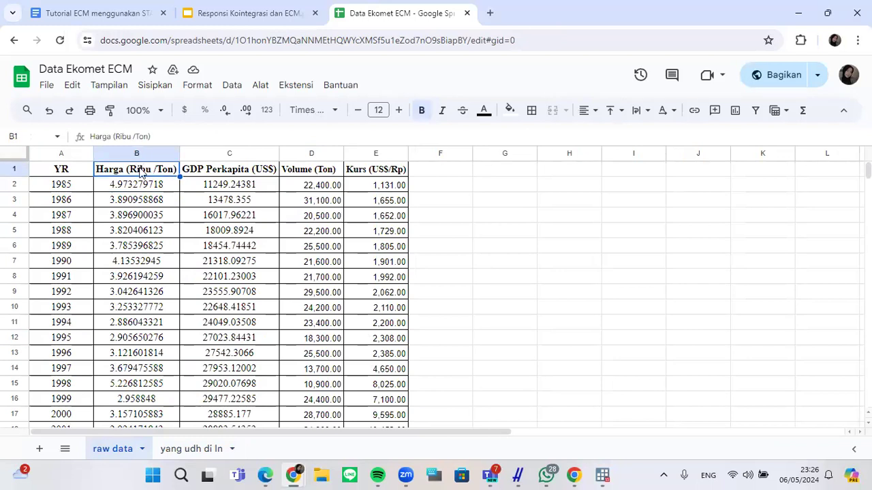
click(208, 172)
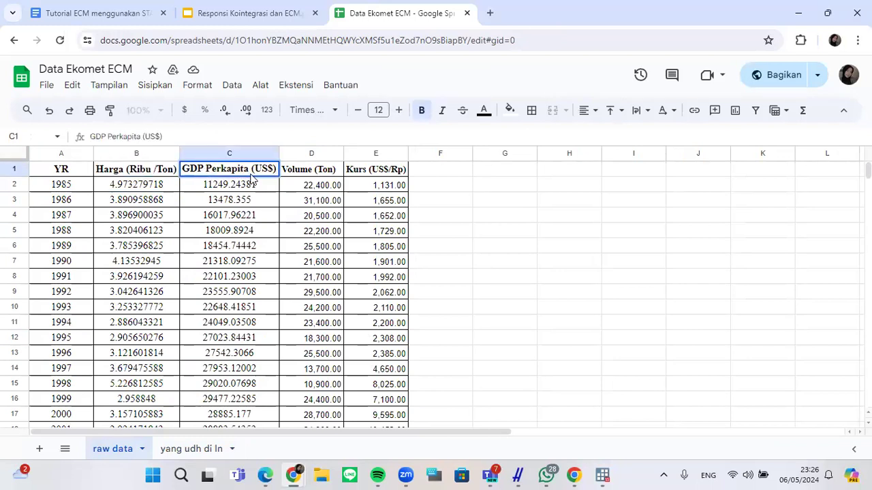
click(308, 171)
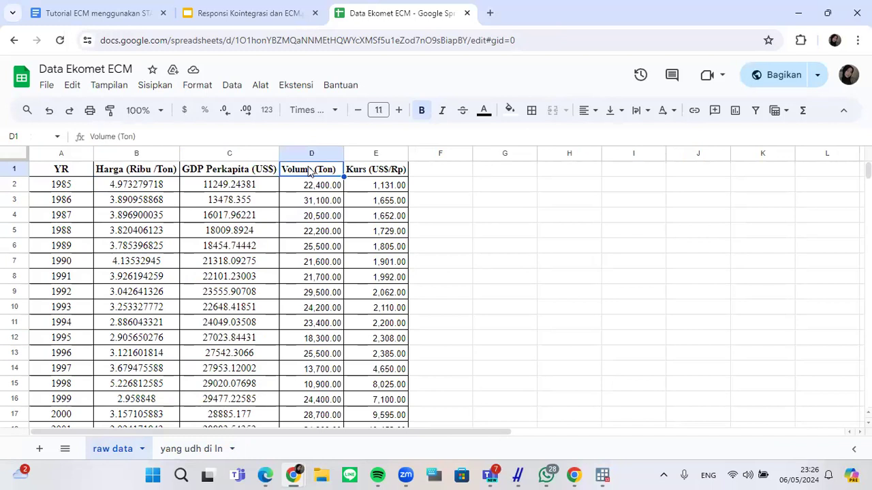
click(399, 173)
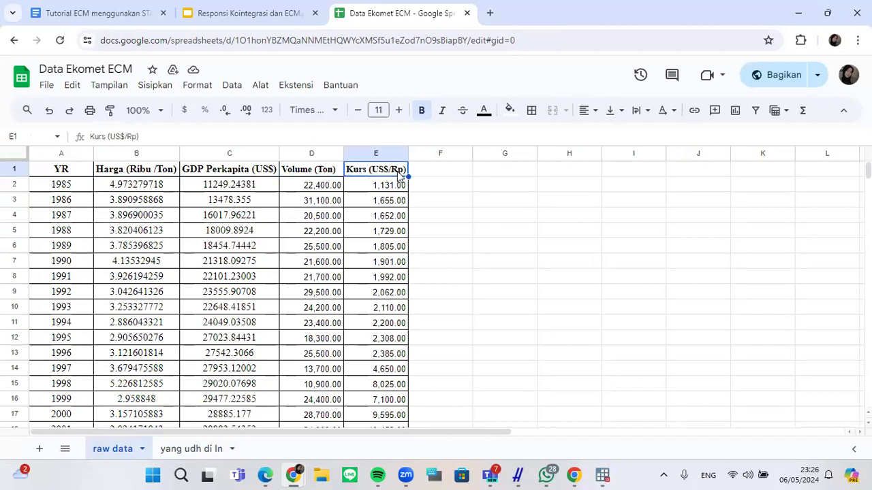
double_click(398, 174)
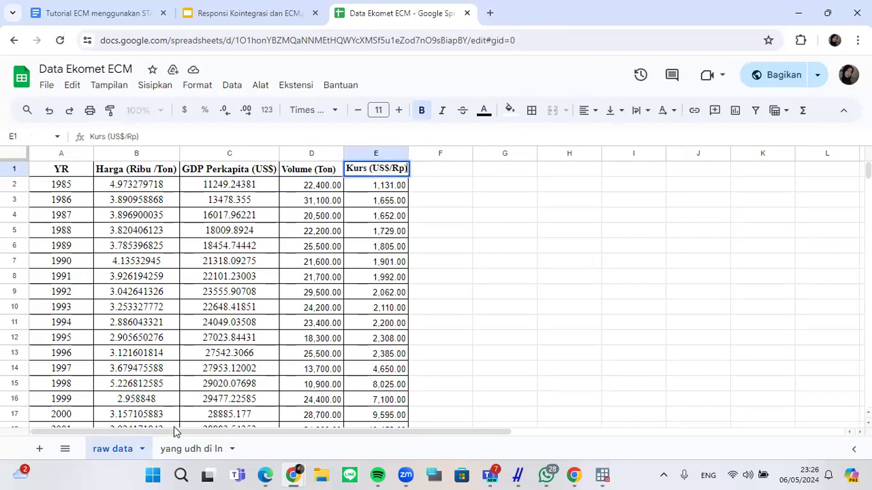
Compare the LN formulas and values on the "yang udh di ln" sheet with the original figures on the "raw data" sheet.
click(171, 450)
drag(111, 188, 317, 191)
click(318, 190)
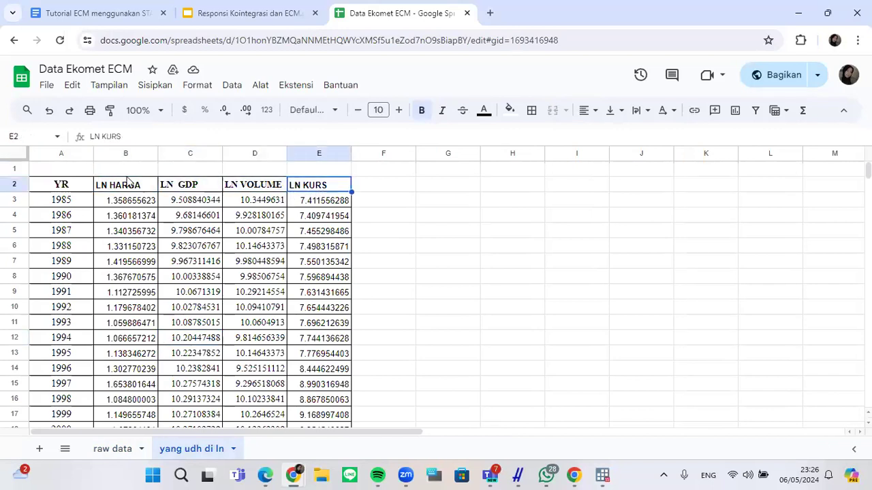
click(166, 212)
click(135, 203)
drag(263, 289, 294, 348)
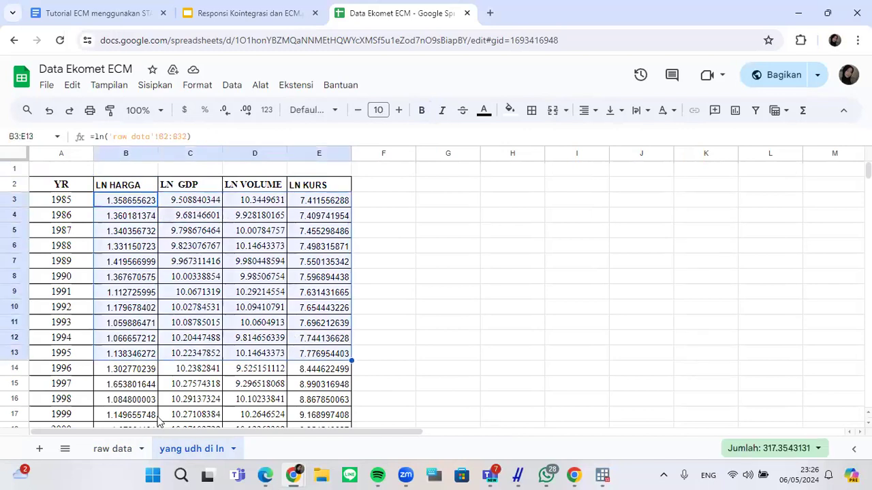
click(121, 448)
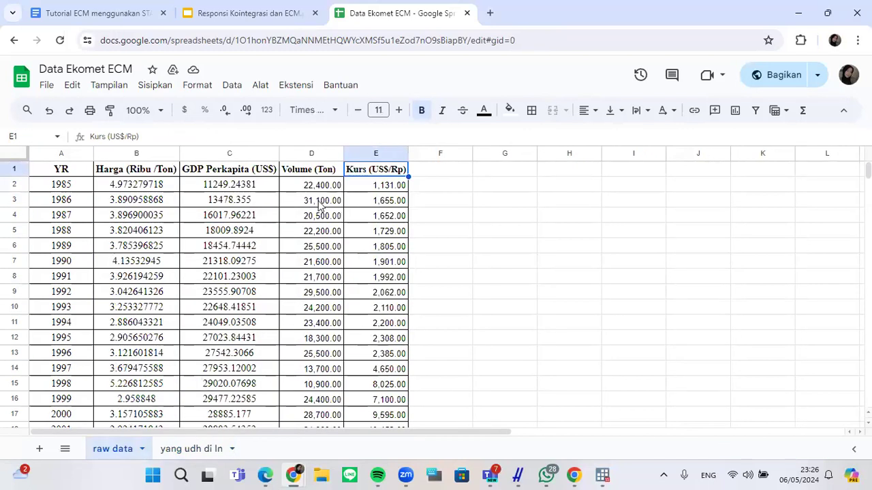
drag(150, 176, 338, 293)
click(338, 293)
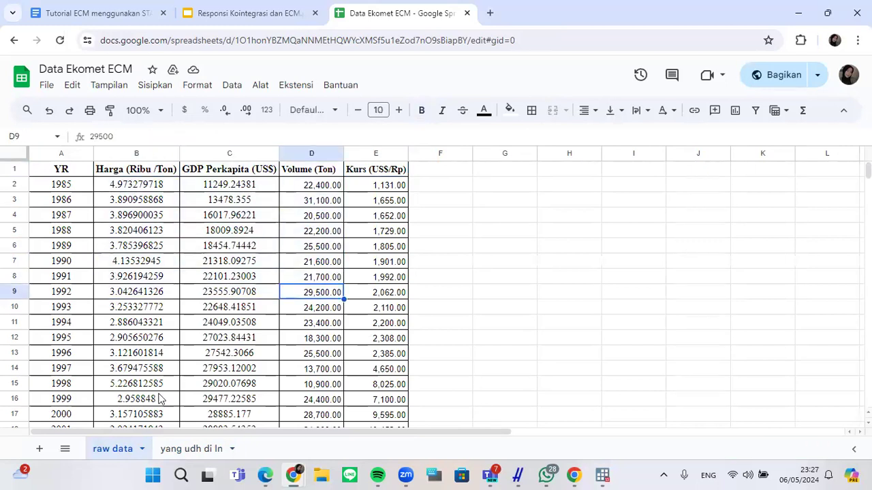
click(171, 447)
click(230, 250)
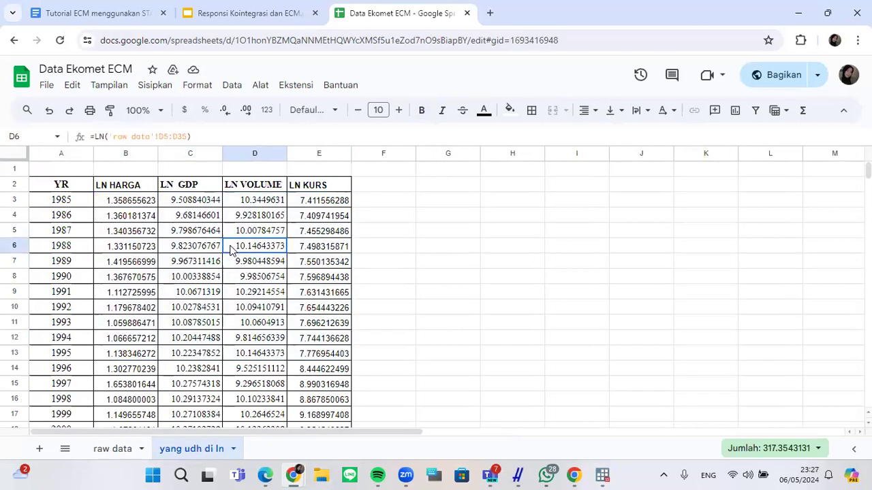
Copy the full log-transformed table A2:E33, including its heading row, from the "yang udh di ln" sheet.
click(70, 187)
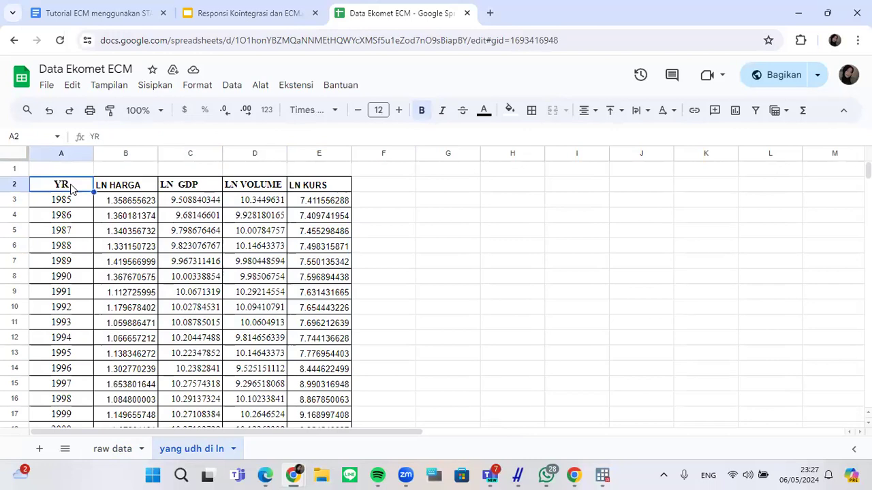
key(ctrl+Right)
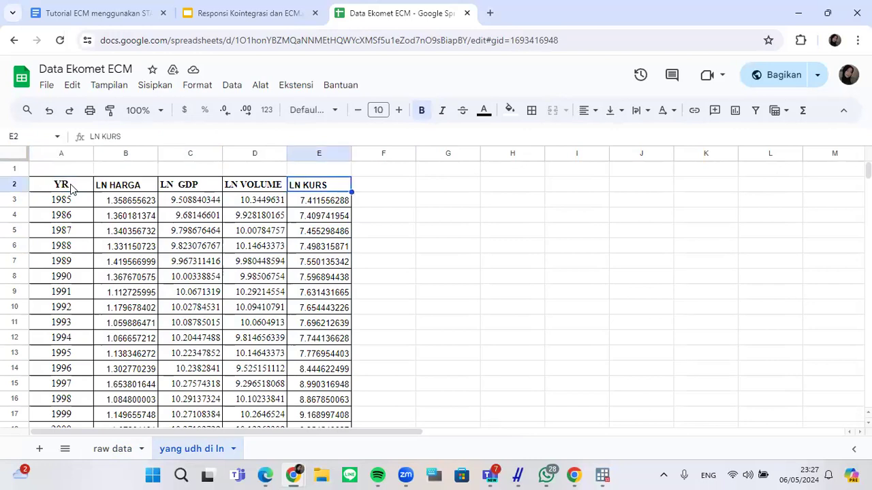
click(60, 191)
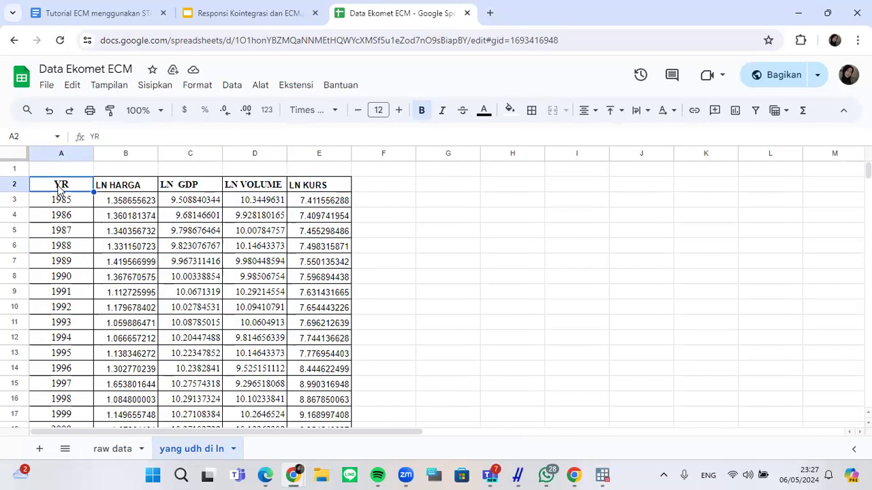
key(ctrl+shift+Right)
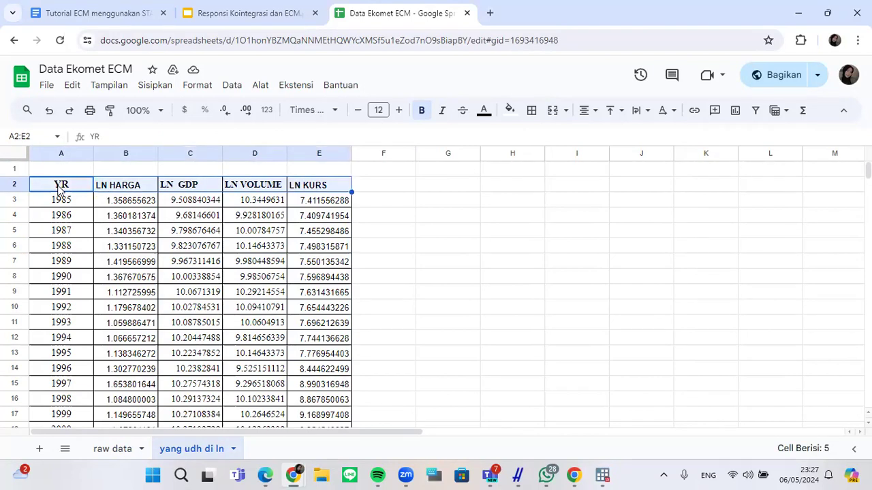
key(ctrl+shift+Down)
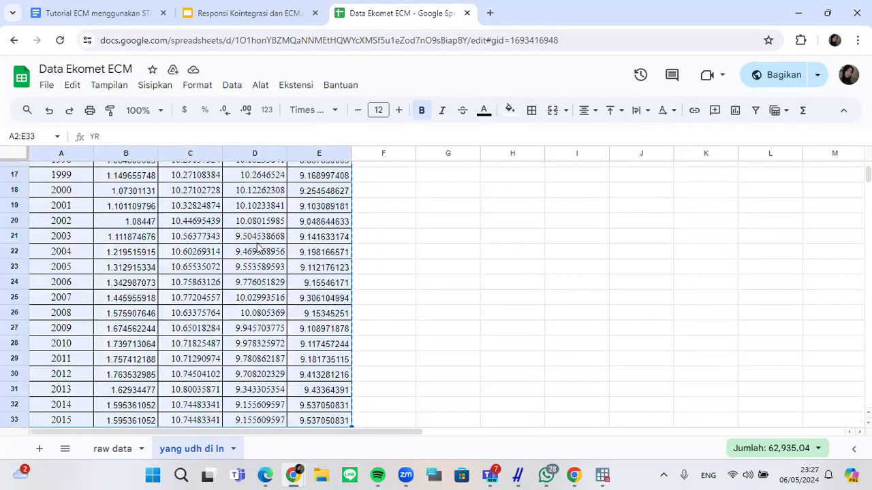
scroll(259, 250, down, 3)
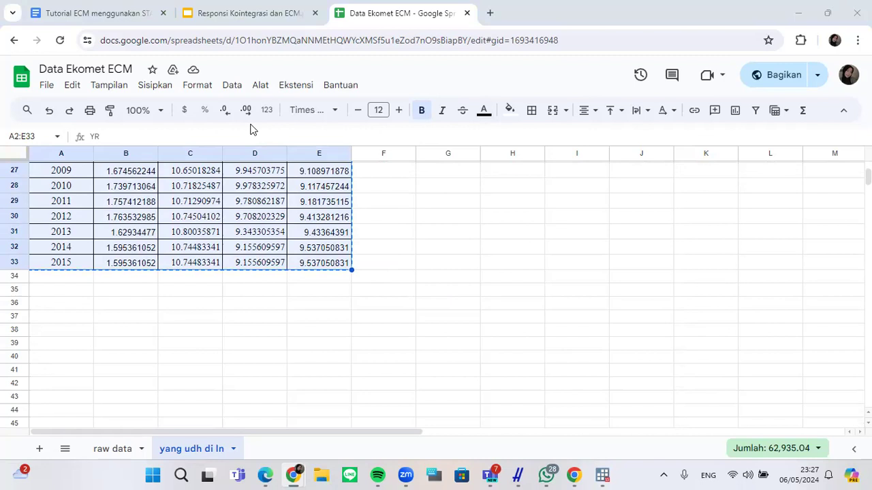
Switch to Stata and open a maximized Data Editor in edit mode.
mouse_move(603, 475)
key(alt+Tab)
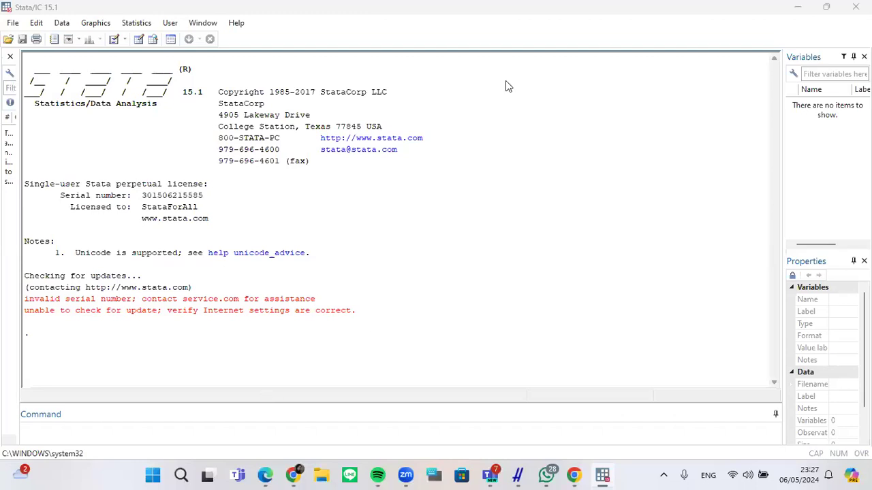
click(139, 39)
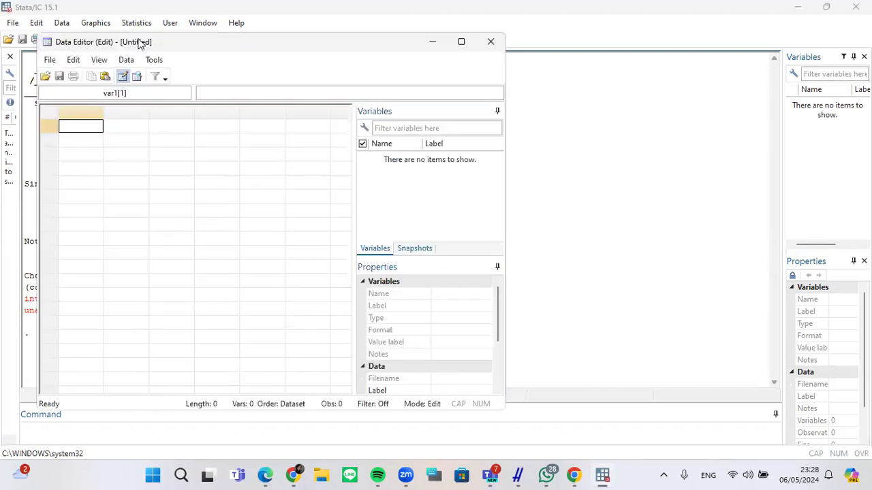
click(462, 42)
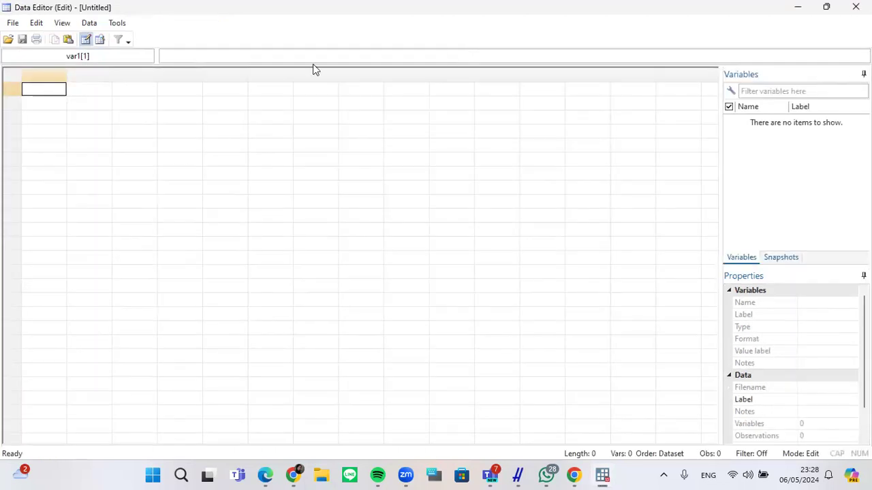
right_click(42, 90)
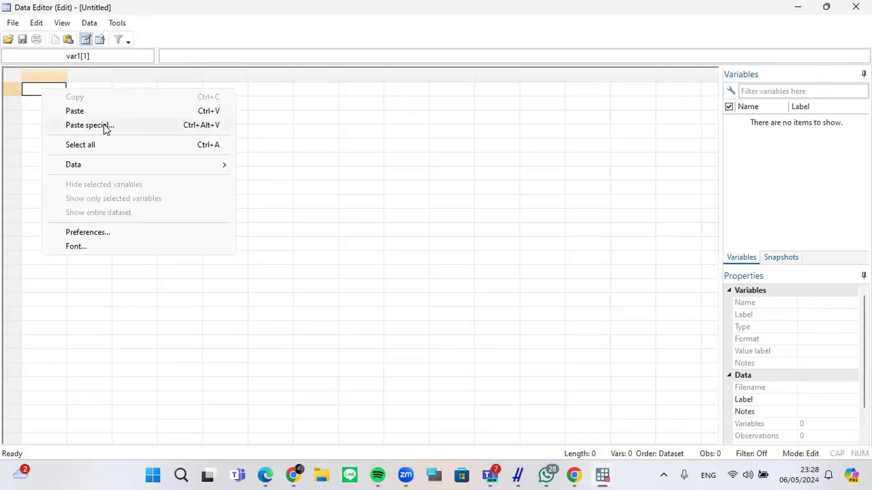
click(103, 125)
click(443, 276)
click(468, 379)
Paste the copied table into the first cell, treating the first row as variable names, and check the yr and lnharga columns.
right_click(56, 92)
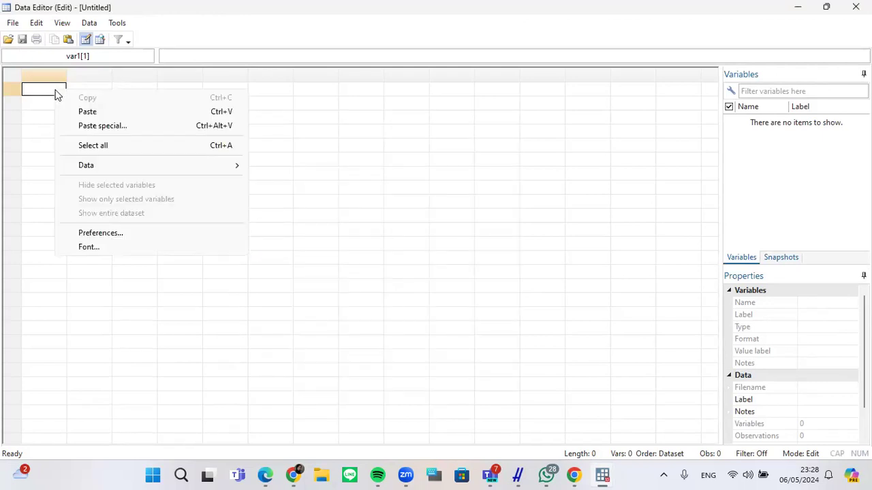
click(87, 112)
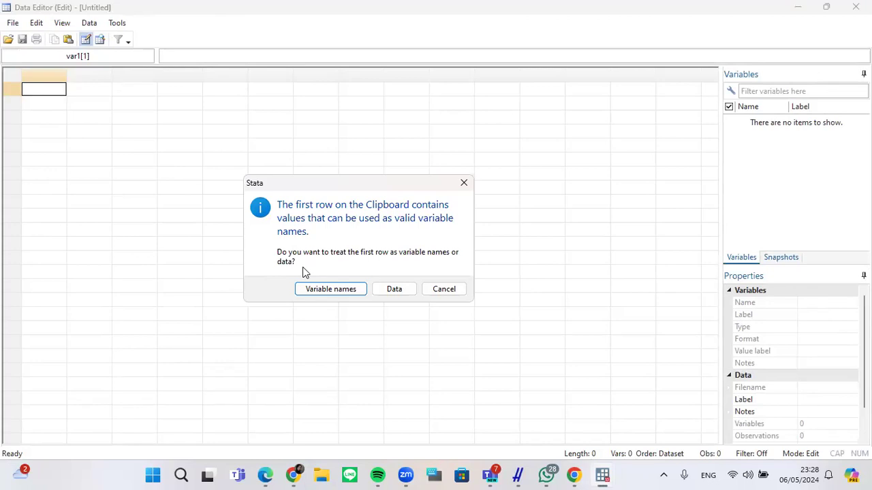
click(332, 289)
click(47, 75)
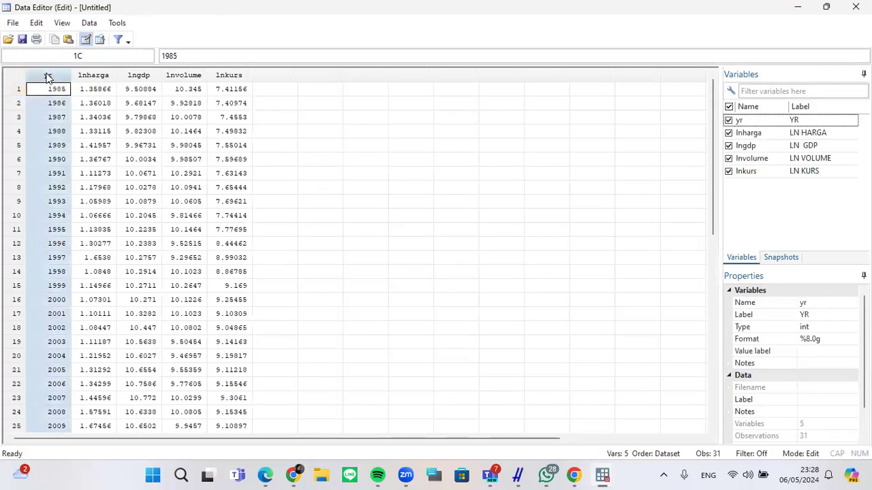
click(104, 77)
click(47, 76)
click(780, 91)
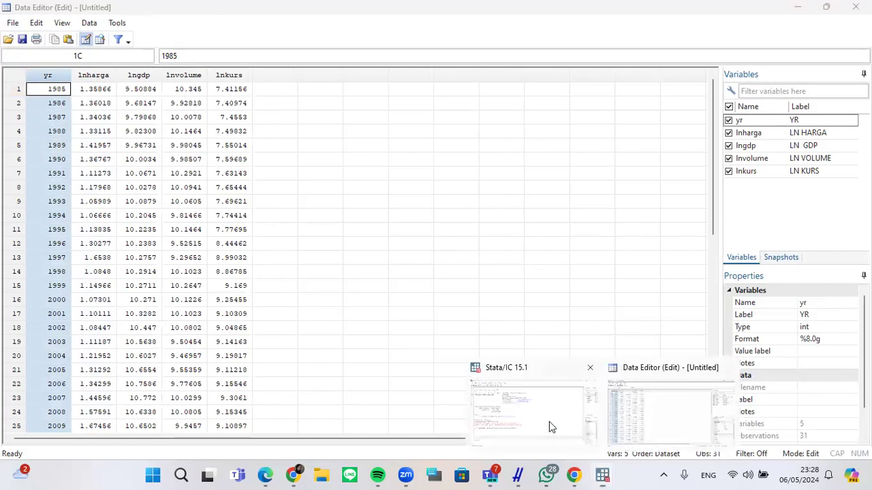
Return to the main Stata window and declare yr as the time variable with the command tsset yr.
click(549, 422)
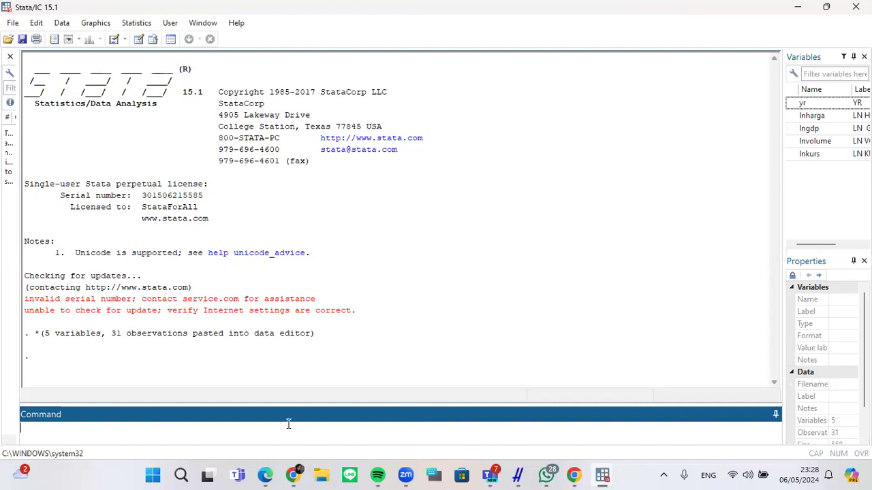
text(tsset yr)
key(Return)
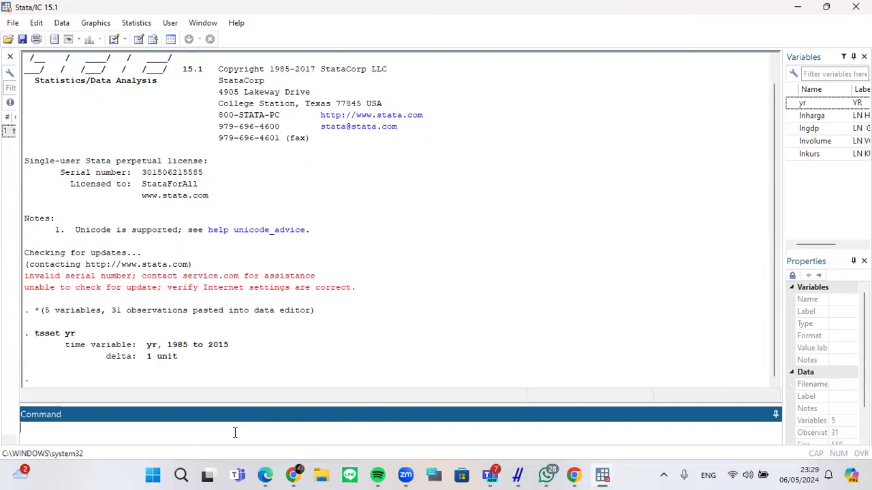
drag(165, 349, 234, 348)
click(233, 348)
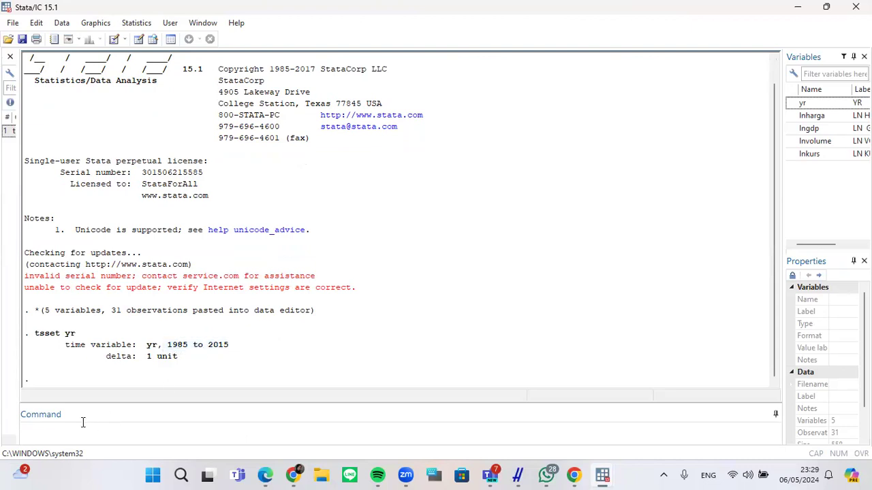
Plot lnharga, lngdp, lnvolume and lnkurs together by running twoway (tsline lnharga)(tsline lngdp)(tsline lnvolume)(tsline lnkurs).
click(54, 433)
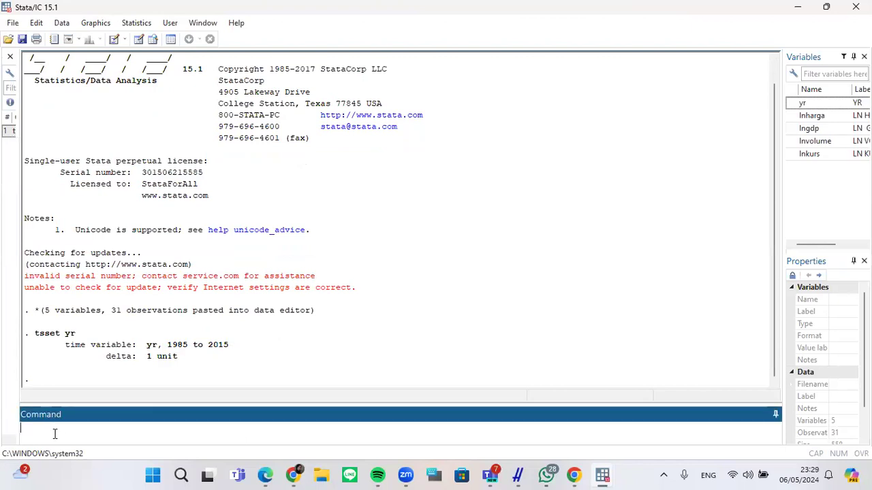
text(twoway (tsline lnharga) (tsline l)
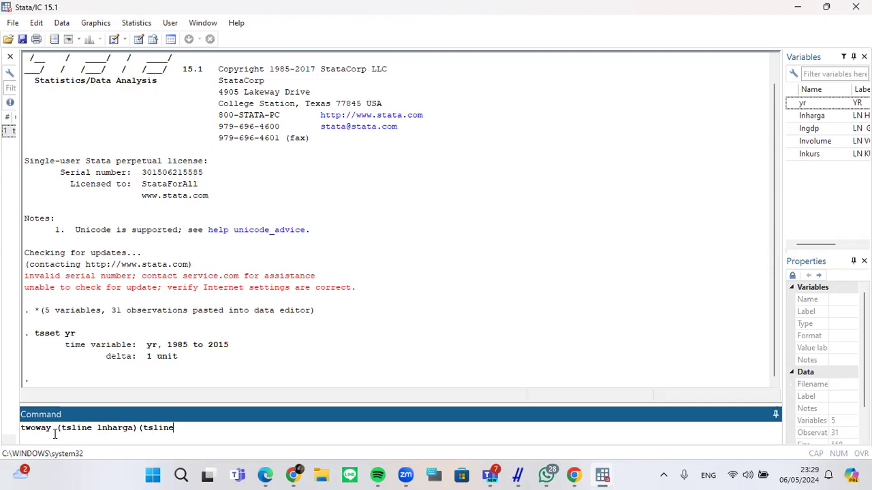
text(ngdp)
text()(s)
text(tsline )
text(il)
text(lnvol)
text(ume)
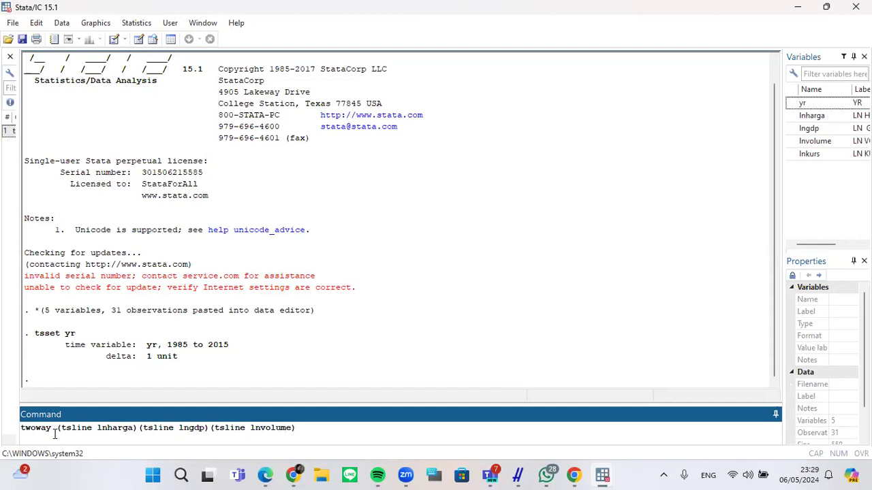
text()(tsline lnkurs))
drag(57, 428, 381, 431)
key(Return)
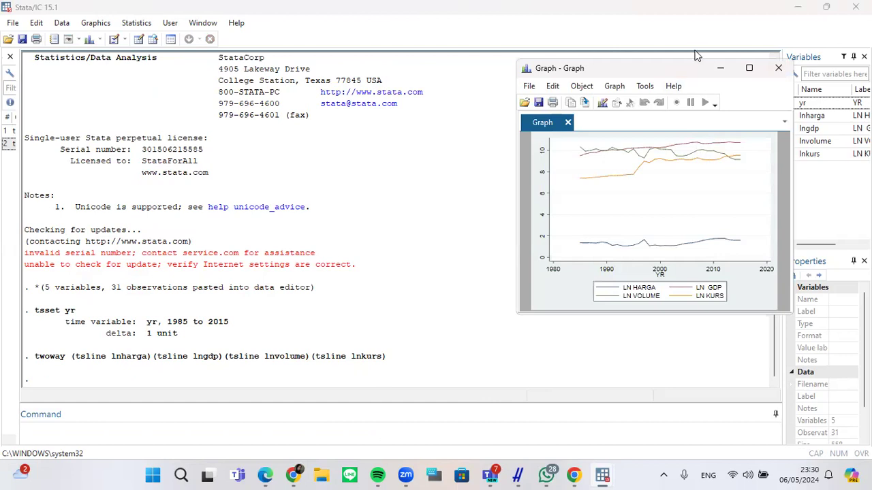
Maximize the graph window to examine the four time-series lines and their legend, and minimize it again.
click(749, 70)
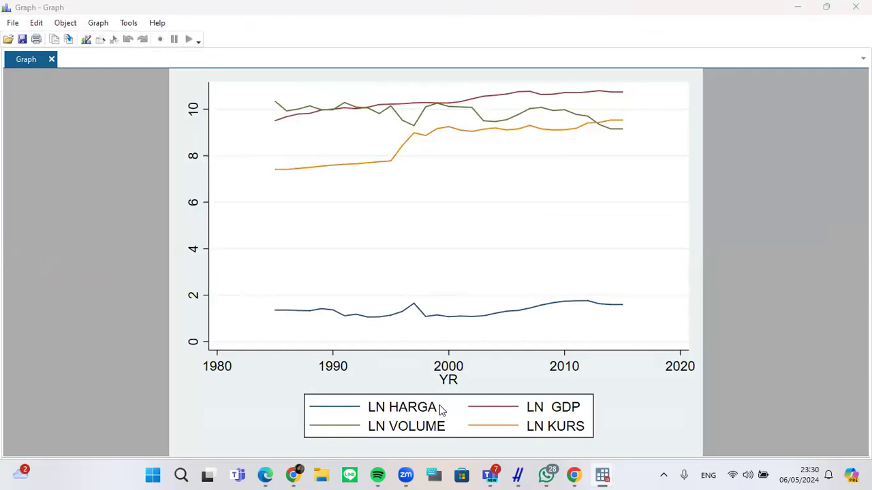
click(401, 327)
click(799, 7)
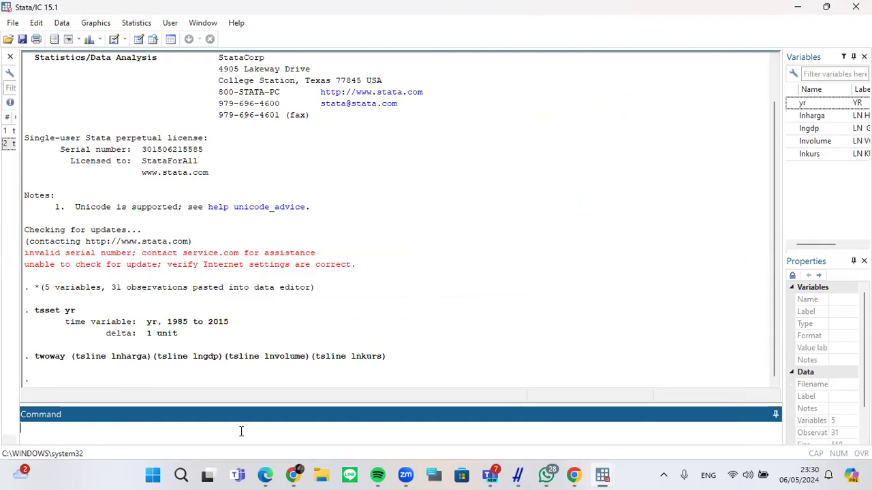
Test lnharga for a unit root at level with dfuller lnharga and highlight its MacKinnon p-value.
text(dfuller lnharga)
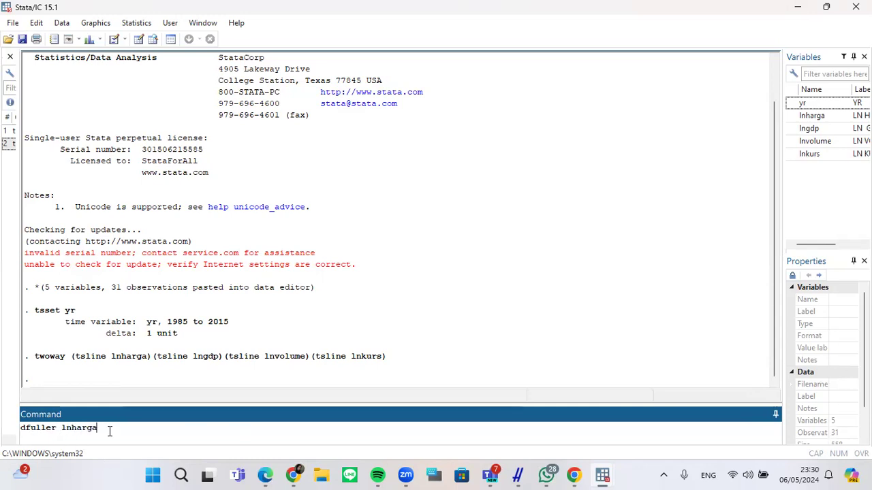
key(Return)
drag(271, 360, 235, 361)
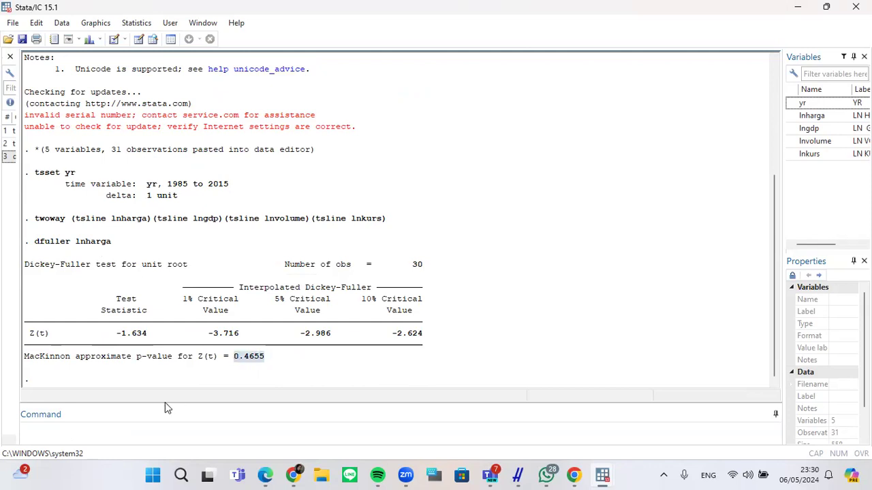
Run the Dickey-Fuller test at level on the GDP series with dfuller lngdp and highlight the p-value.
click(135, 431)
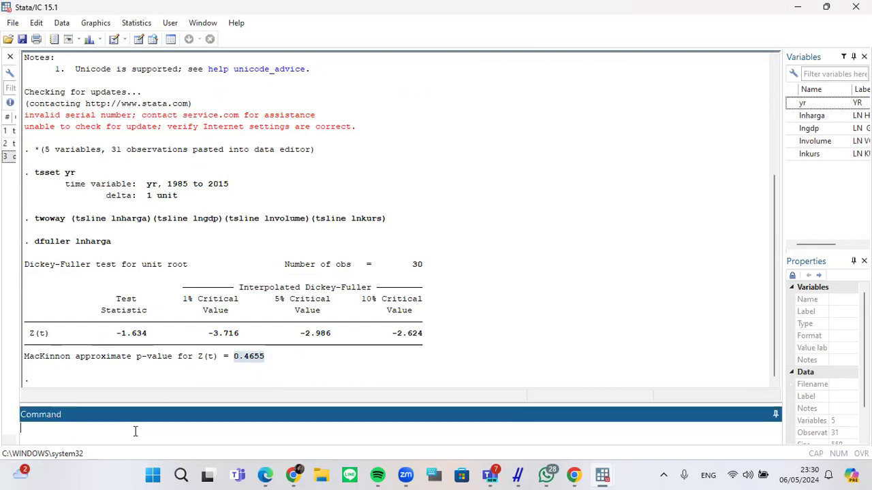
text(dfuller lngdp)
key(Return)
drag(268, 361, 233, 361)
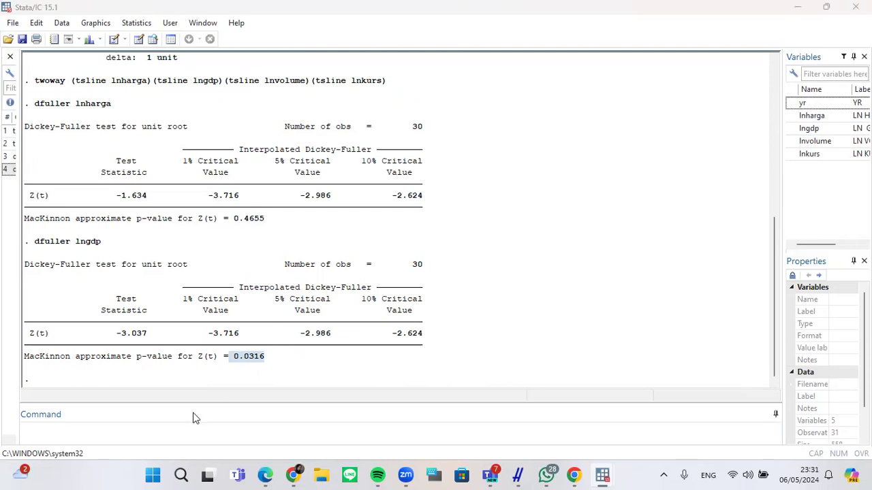
Run dfuller lnvolume to test the volume series for a unit root at level and mark the resulting p-value.
click(151, 428)
text(dfu)
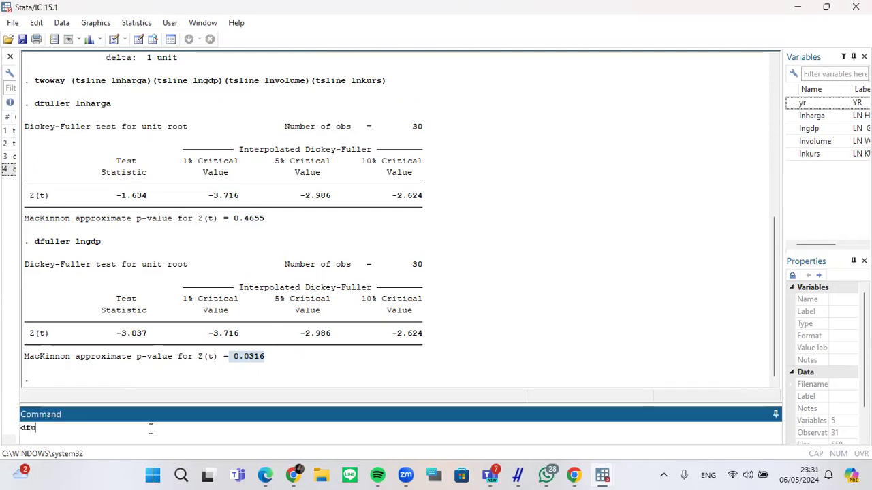
text(ller lnvolume)
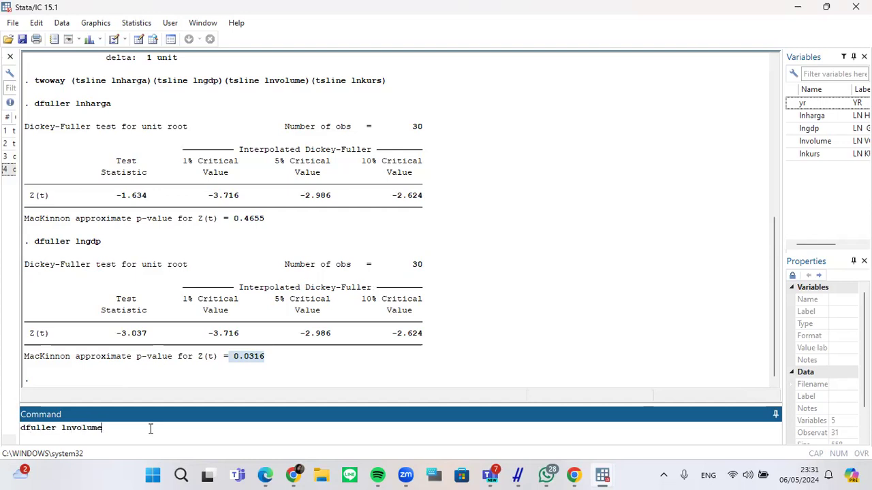
key(Return)
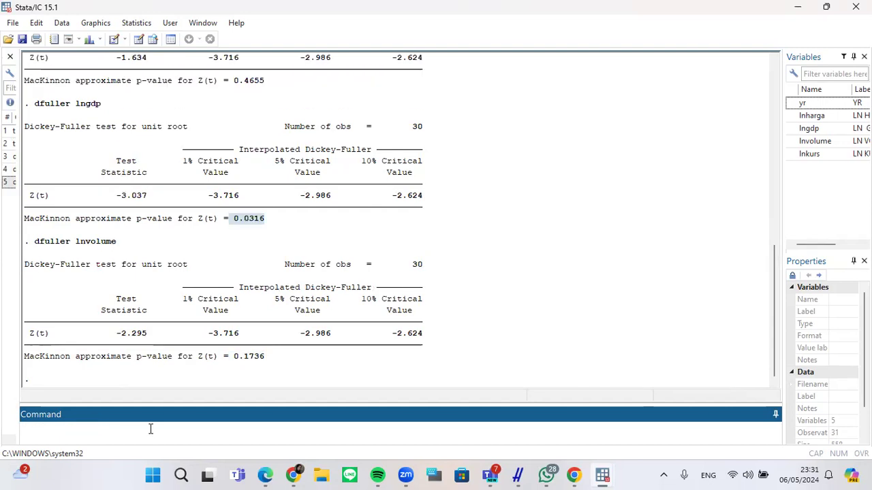
click(247, 359)
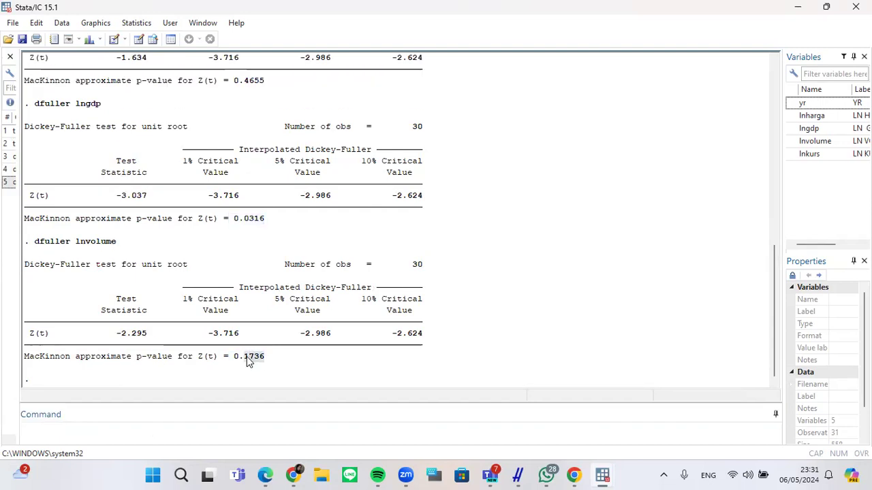
Run dfuller lnkurs to test the exchange-rate series for a unit root at level and check its p-value.
click(122, 431)
text(dfulle)
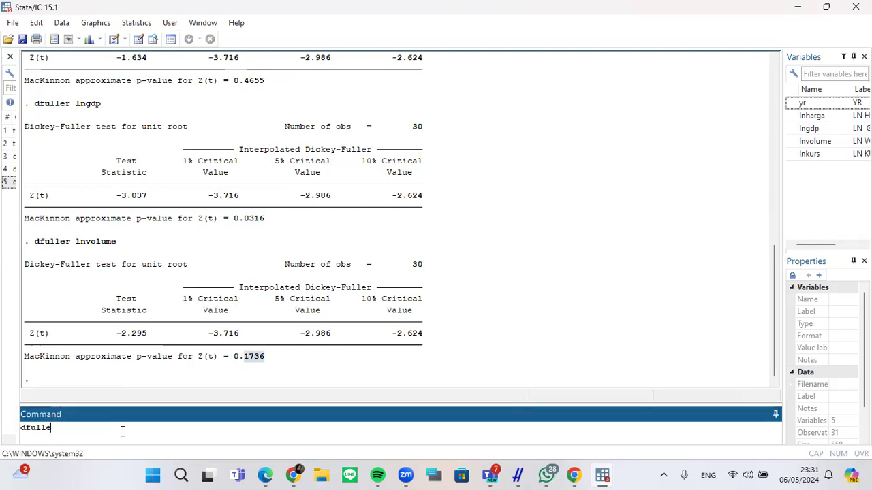
text(r lnkurs)
key(Return)
click(252, 359)
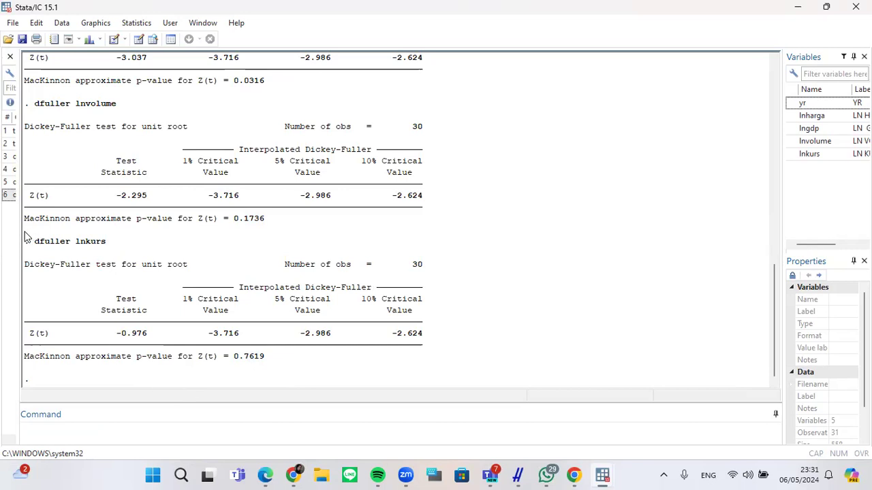
Widen the command history, reuse the earlier lnharga test as dfuller d.lnharga for its first difference, and highlight the p-value.
drag(19, 231, 123, 224)
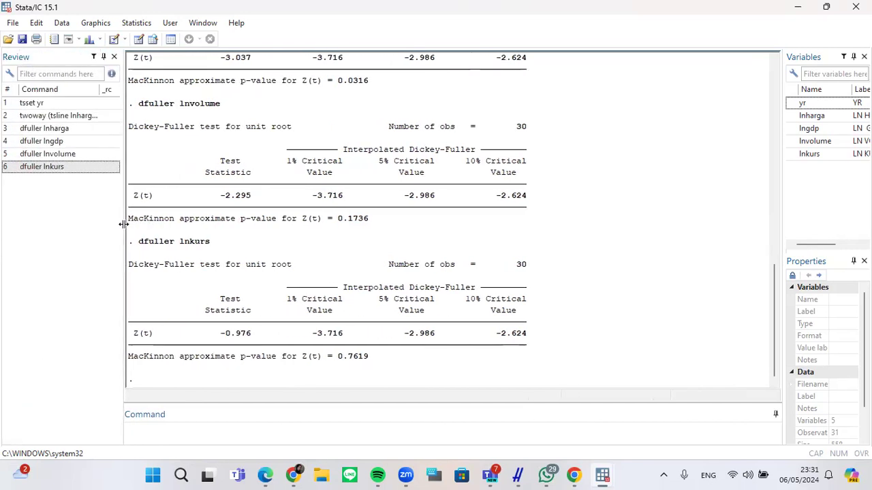
click(54, 141)
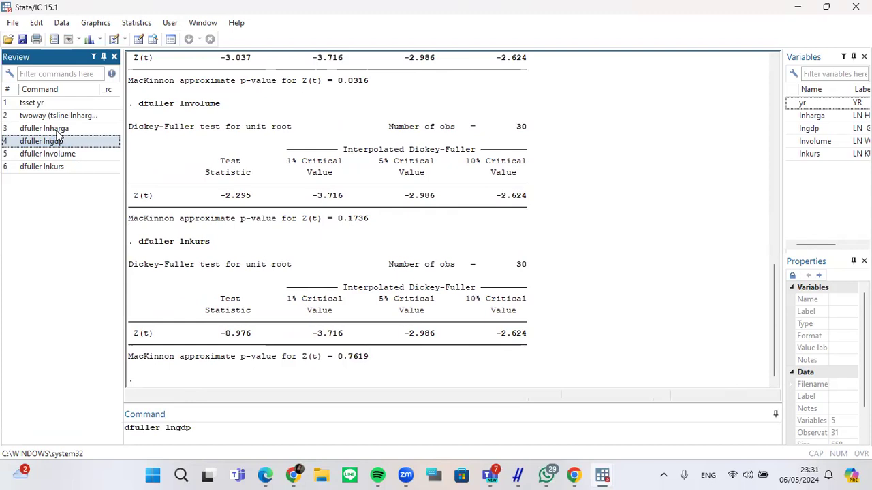
click(61, 154)
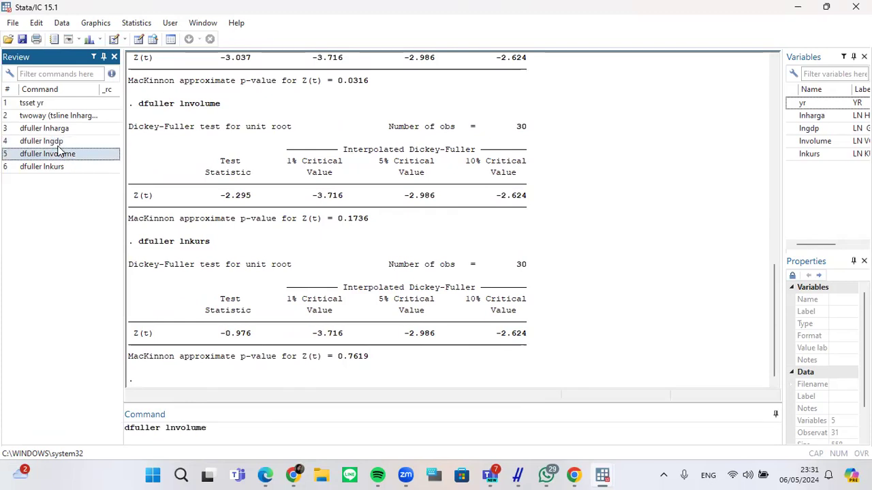
click(54, 129)
click(165, 428)
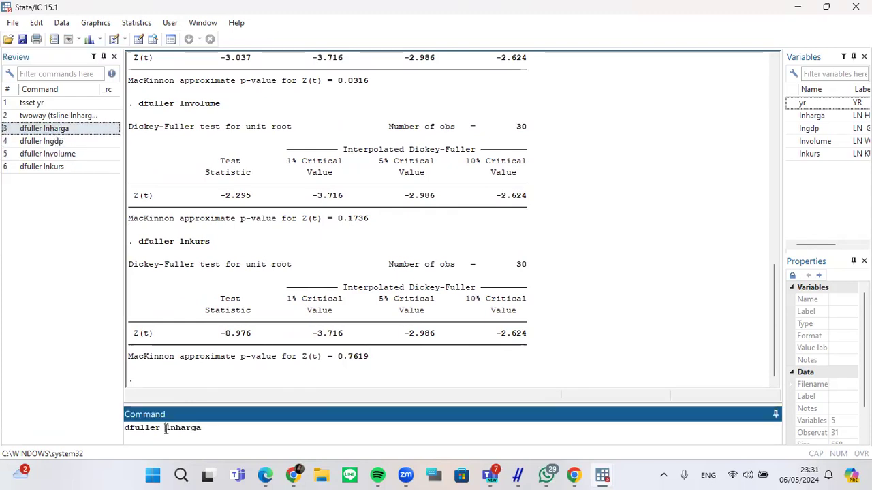
text(d.)
key(Return)
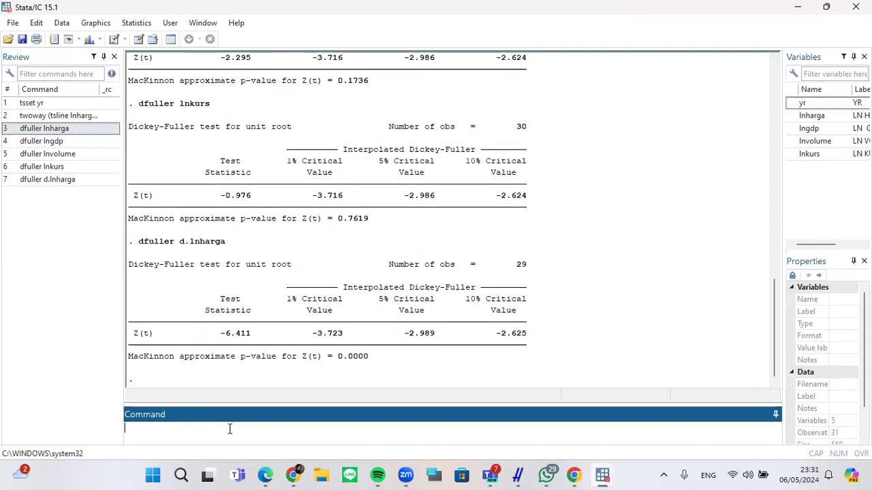
drag(367, 360, 334, 360)
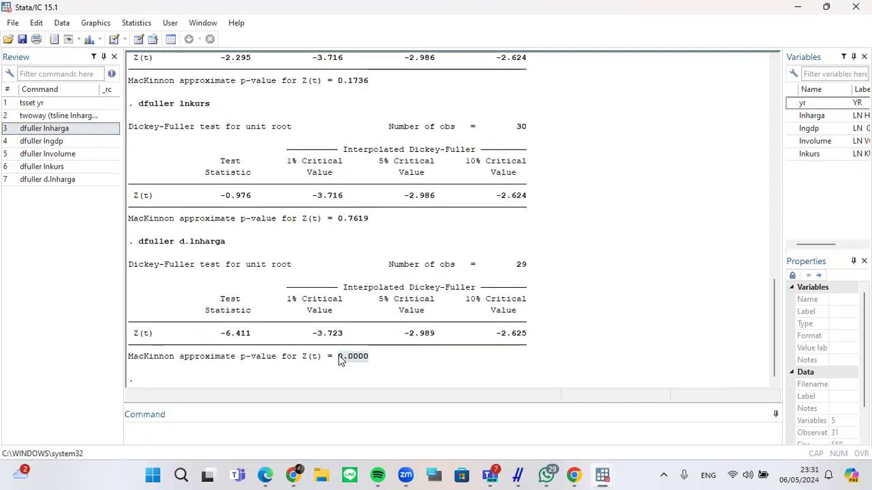
Reuse the earlier lnkurs test as dfuller d.lnkurs to test its first difference, and highlight the p-value.
click(68, 170)
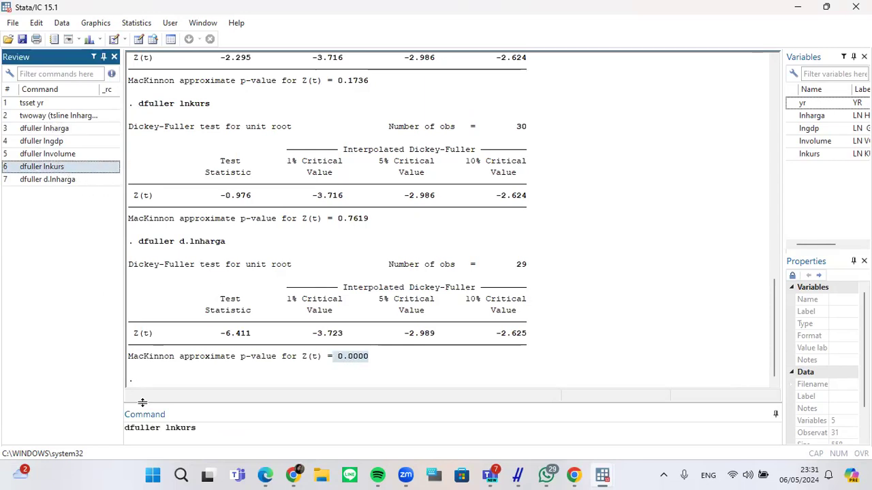
click(166, 428)
text(d.)
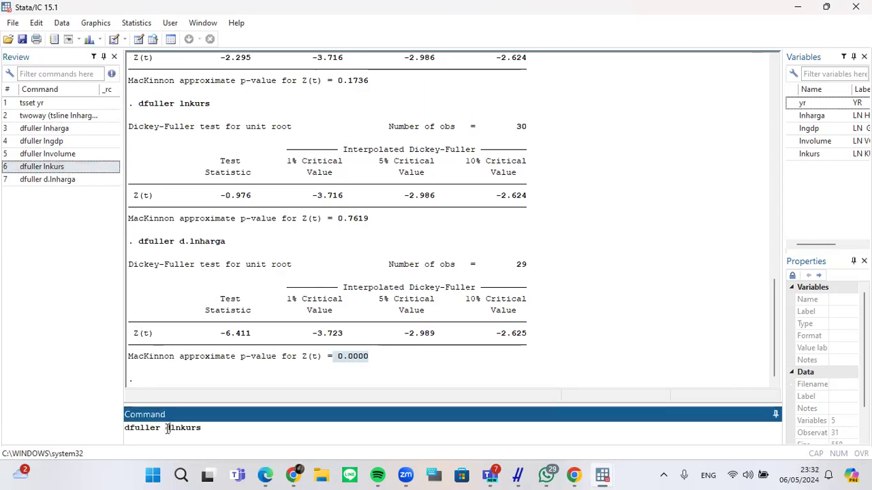
key(Return)
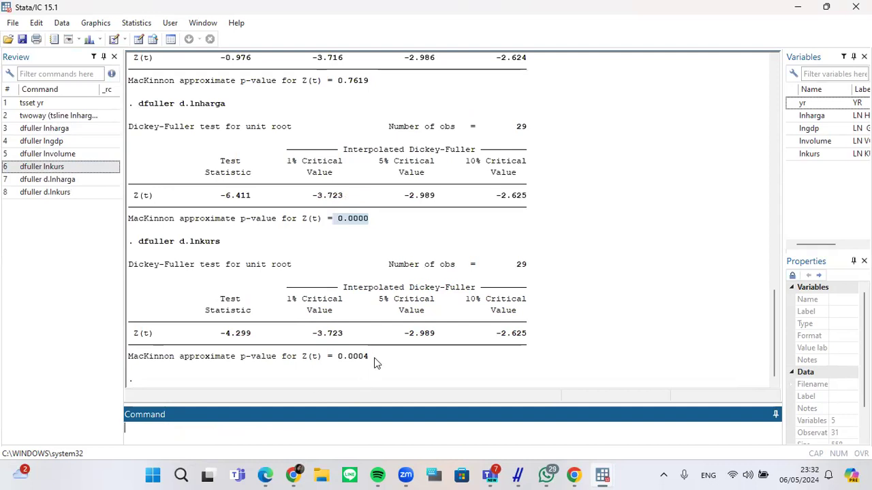
drag(374, 358, 318, 358)
Reuse the earlier lnvolume test as dfuller d.lnvolume to test its first difference, and highlight the p-value.
click(92, 192)
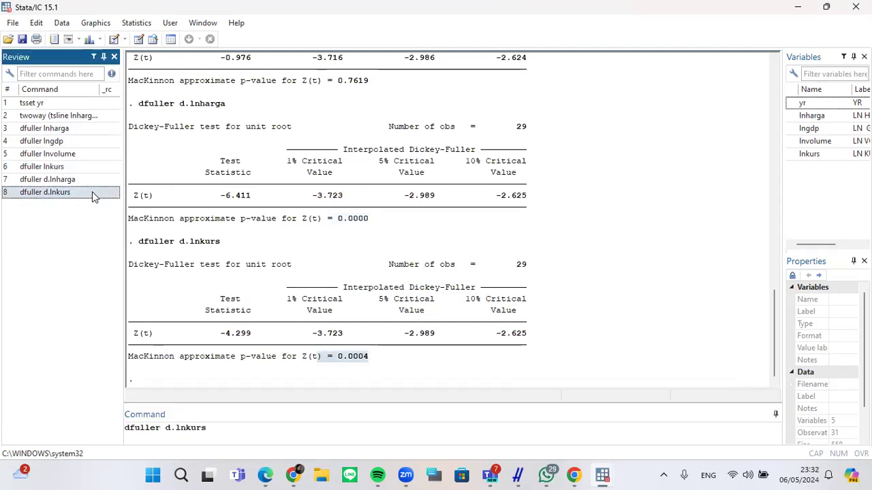
click(66, 157)
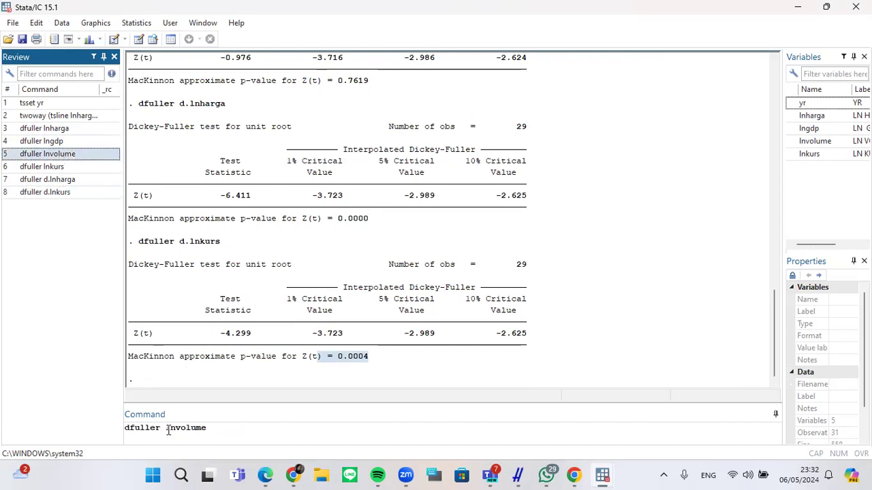
click(169, 430)
text(d.)
key(Return)
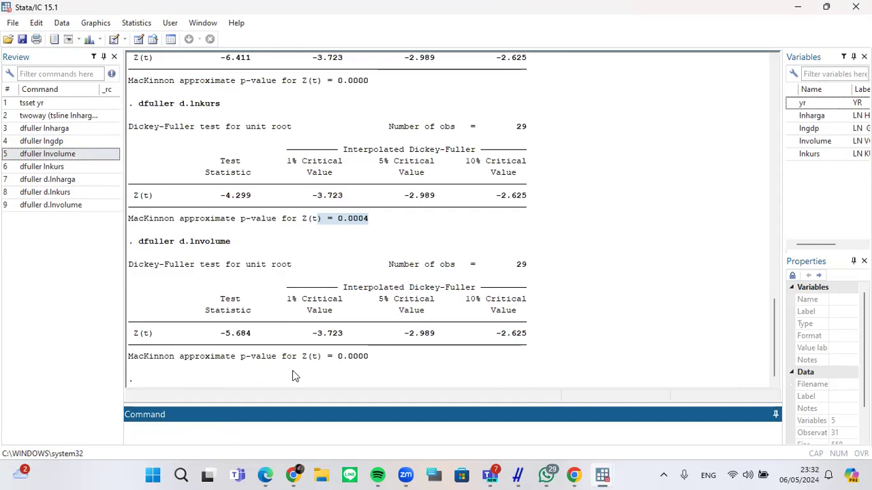
drag(375, 358, 332, 360)
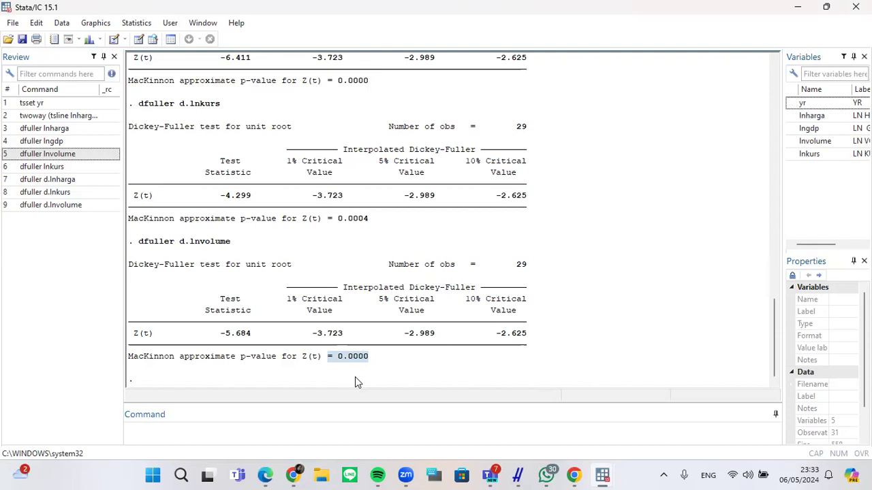
Estimate the long-run equation by running regress lnvolume lnharga lngdp lnkurs, and review the regression output.
click(202, 442)
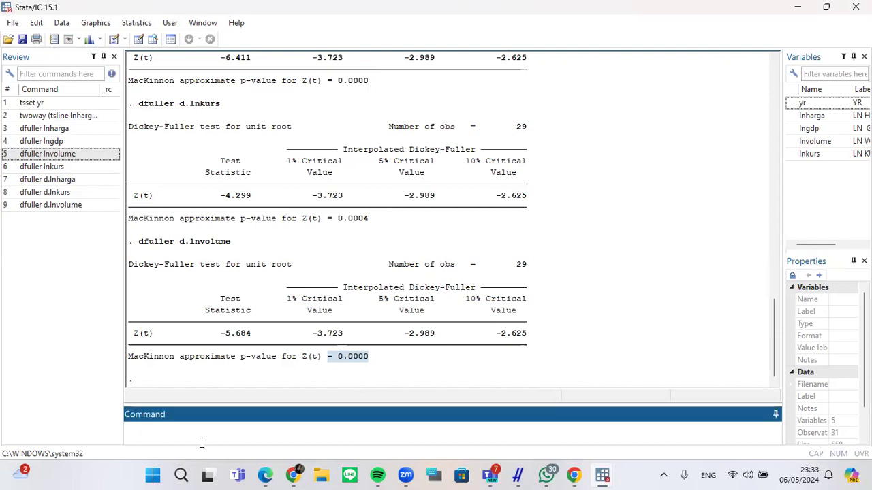
text(regress lnvolume)
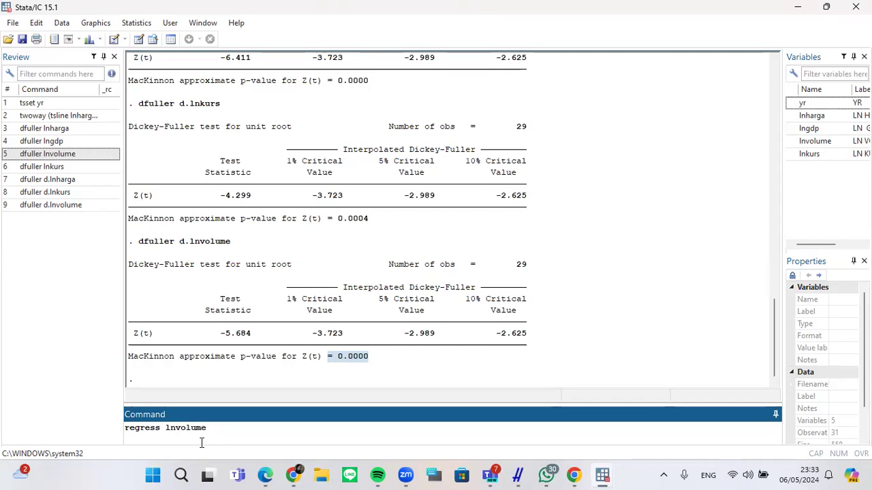
text( lnharga ln)
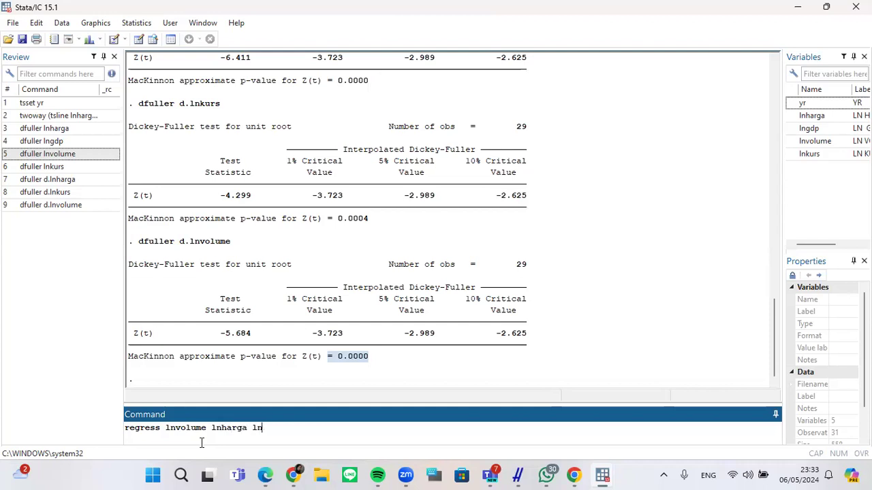
text(d)
key(BackSpace)
text(gdp lnkurd)
key(BackSpace)
text(s)
key(Return)
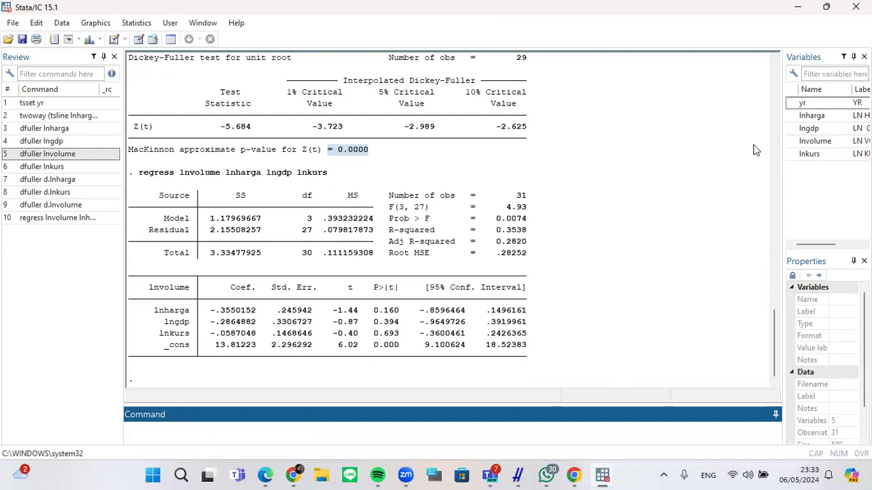
click(495, 51)
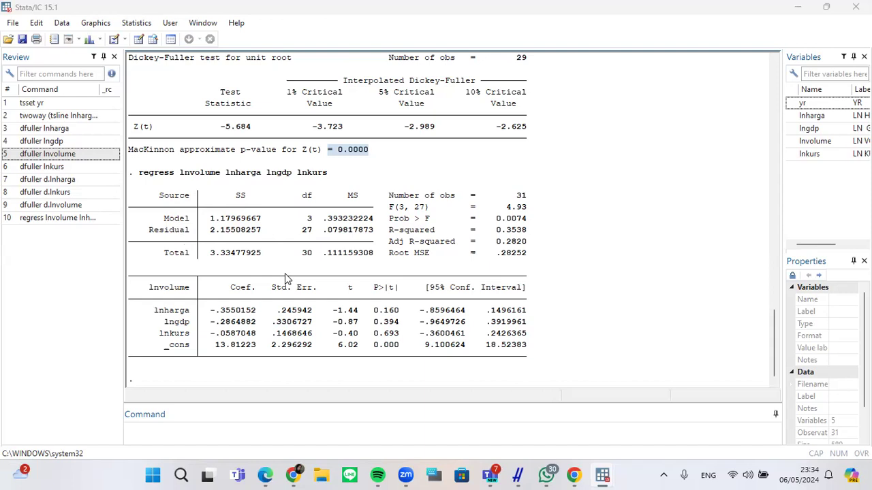
click(234, 428)
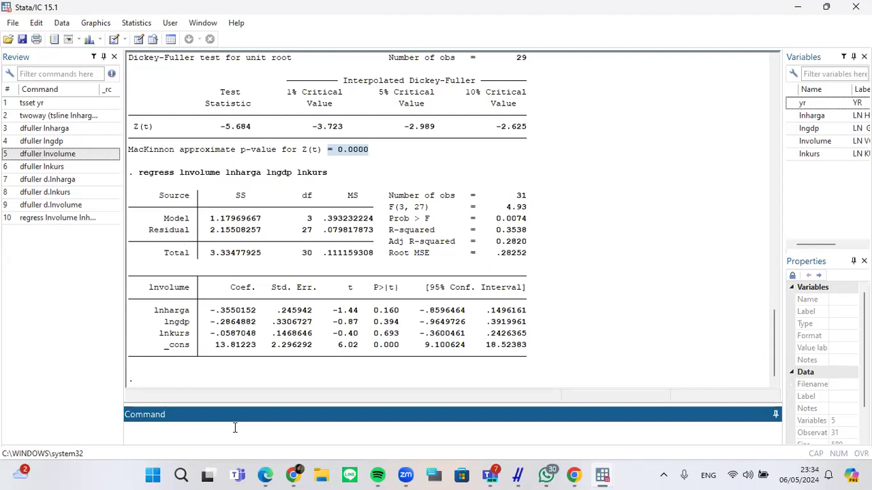
Generate the regression residuals as ect with predict ect, resid, and inspect the new ect column in the Data Editor.
text(predict ect, resid)
key(Return)
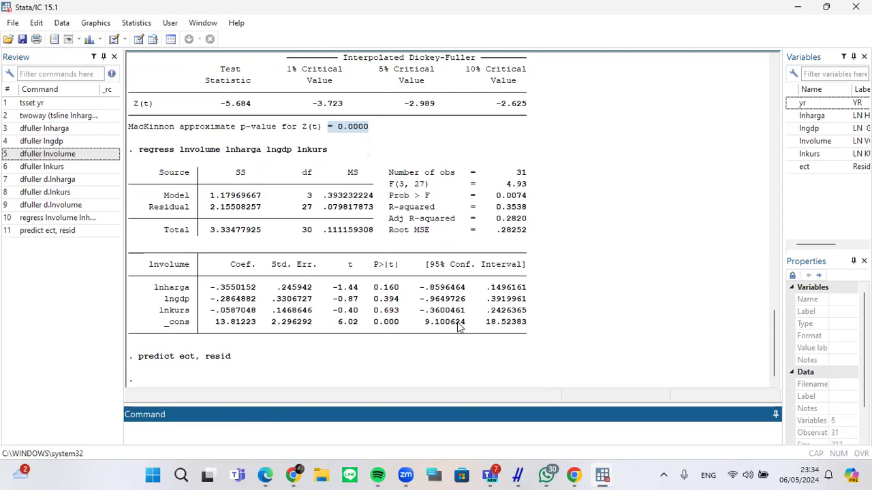
mouse_move(602, 474)
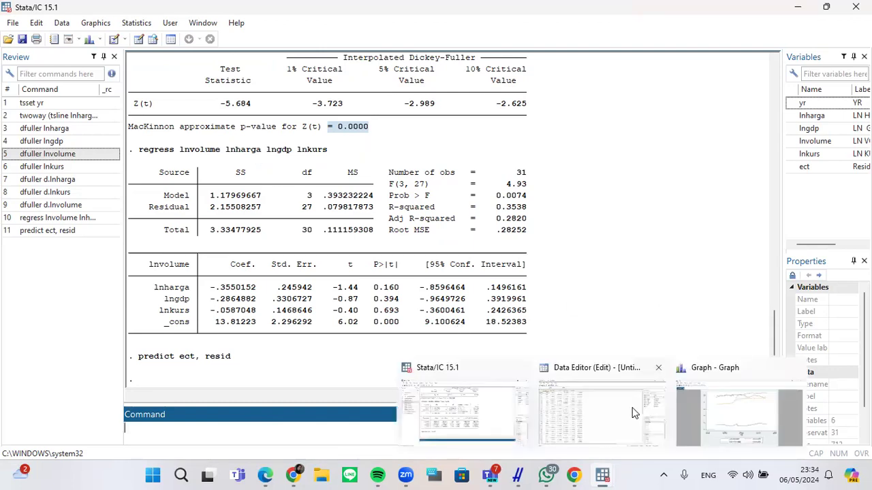
click(633, 412)
click(287, 78)
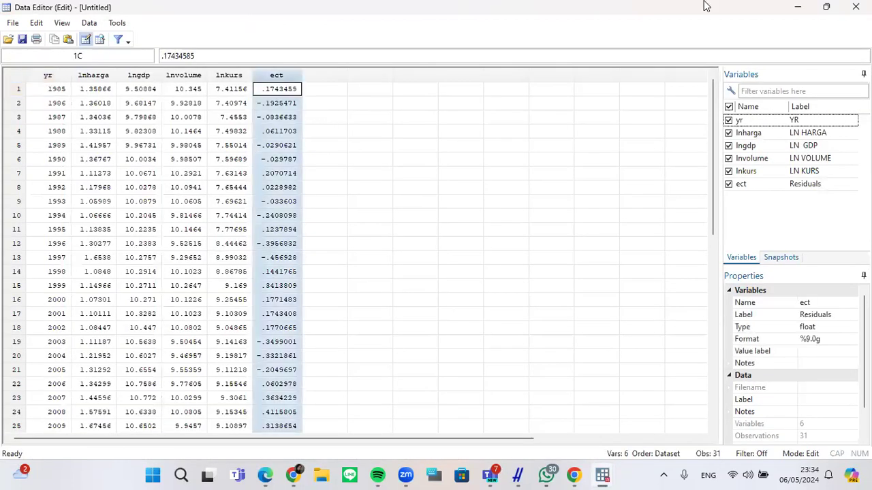
Return to the main Stata window and test the residual's stationarity at level with dfuller ect.
mouse_move(602, 475)
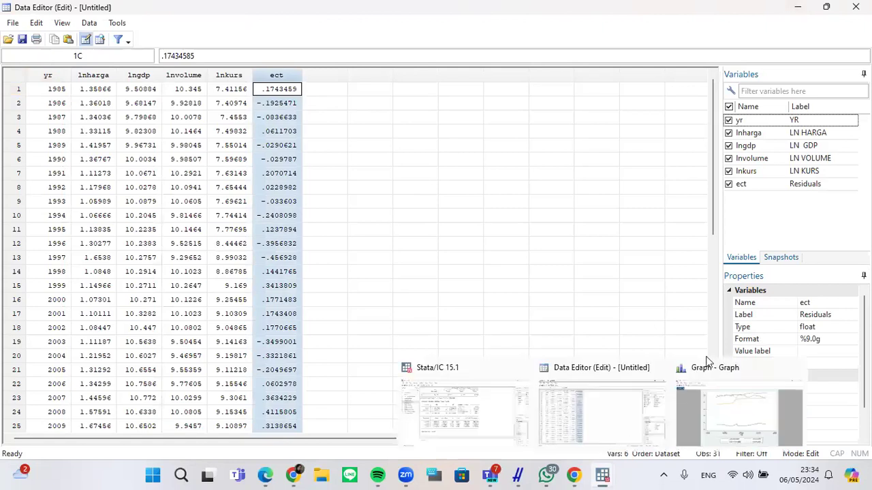
click(455, 421)
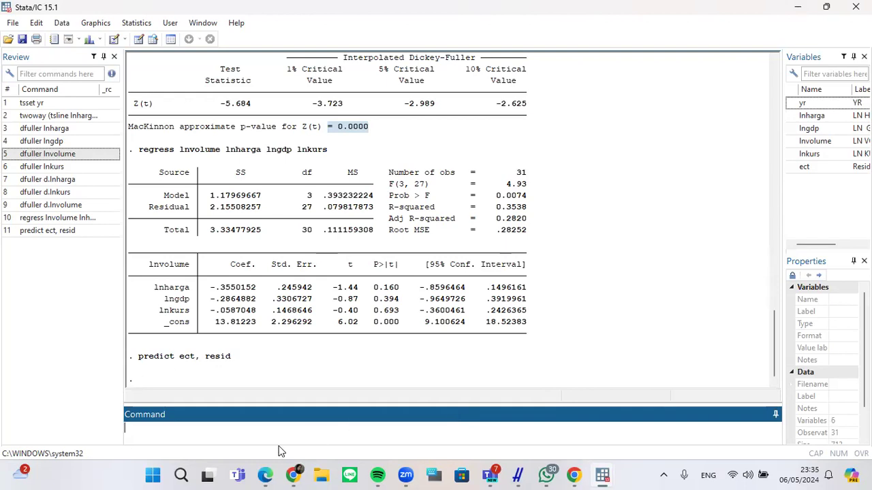
text(dfuller ect)
key(Return)
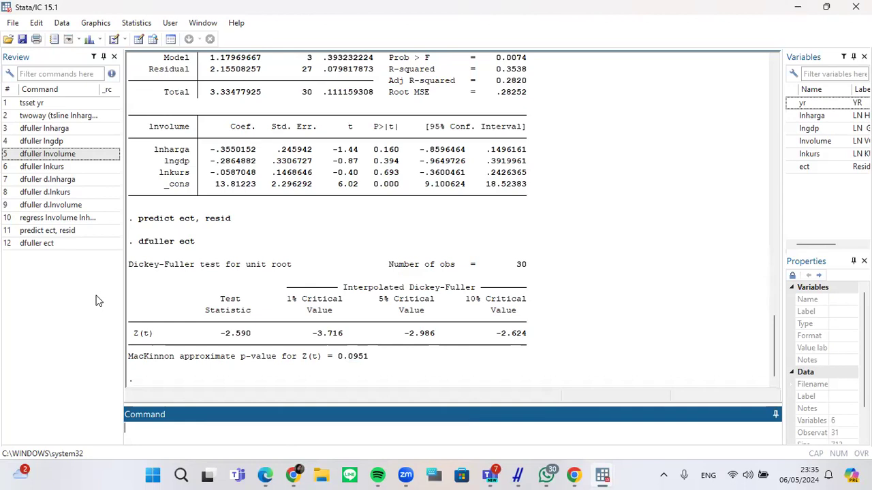
Reuse the ect test as dfuller d.ect to test its first difference, and highlight the p-value.
click(80, 245)
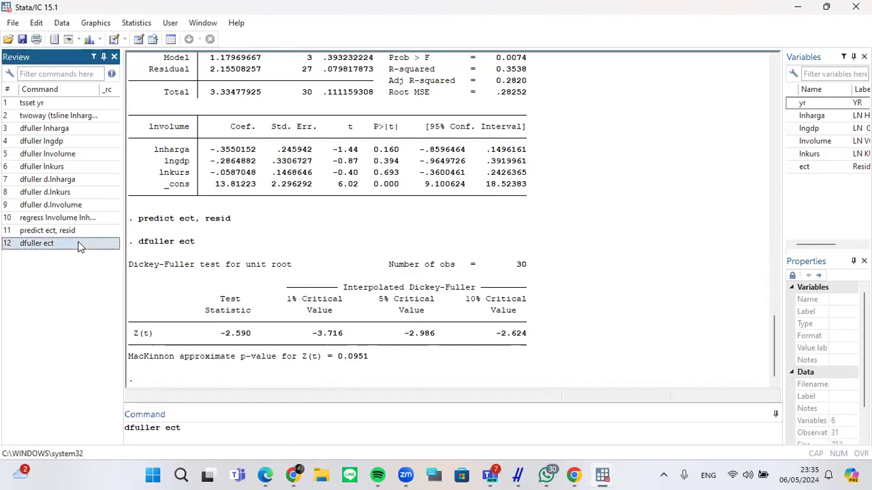
click(165, 427)
text(d.)
key(Return)
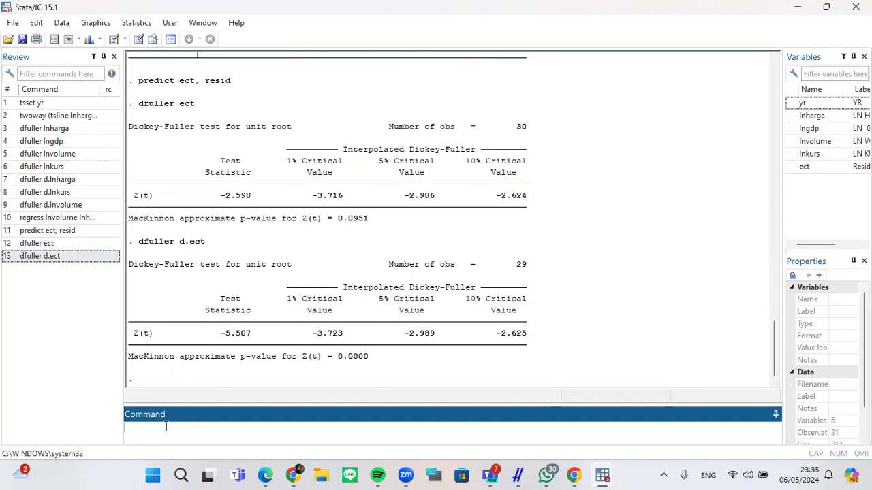
click(333, 354)
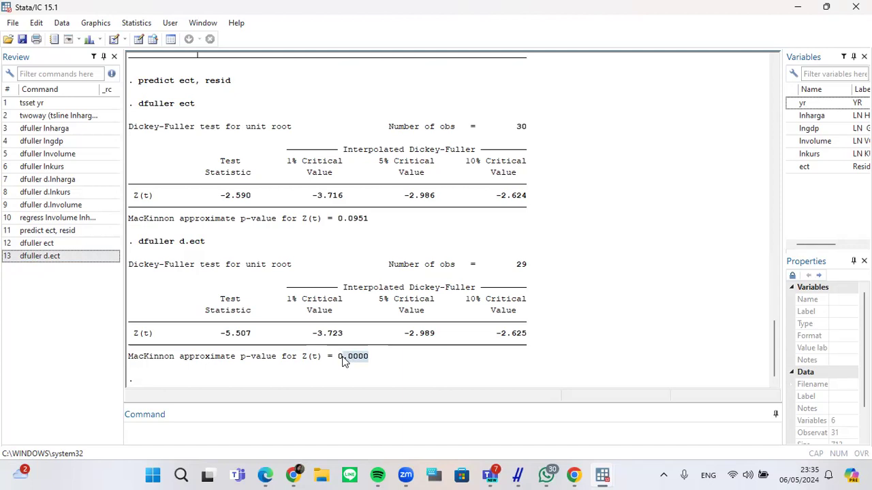
mouse_move(346, 356)
mouse_down()
mouse_move(370, 358)
mouse_move(334, 357)
mouse_up()
Begin a short-run regress command with D.lnvolume as the dependent variable.
click(291, 428)
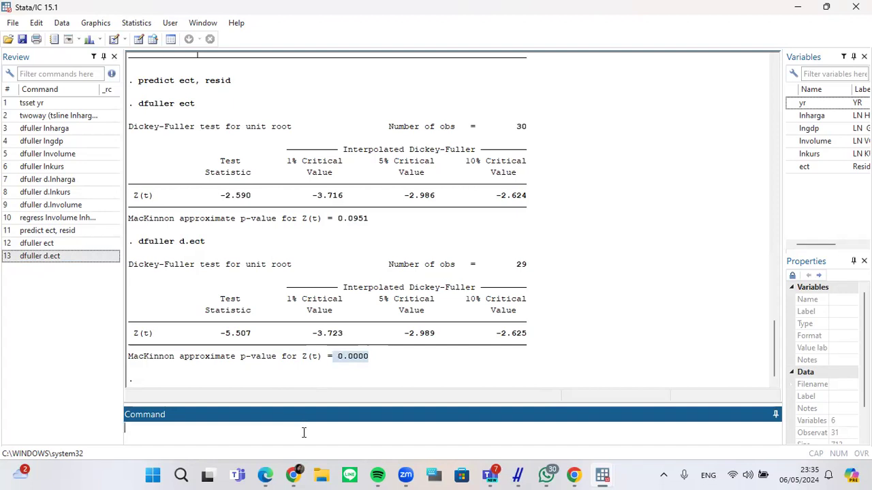
text(rgr)
key(BackSpace)
key(BackSpace)
text(egress)
key(Caps_Lock)
text(D)
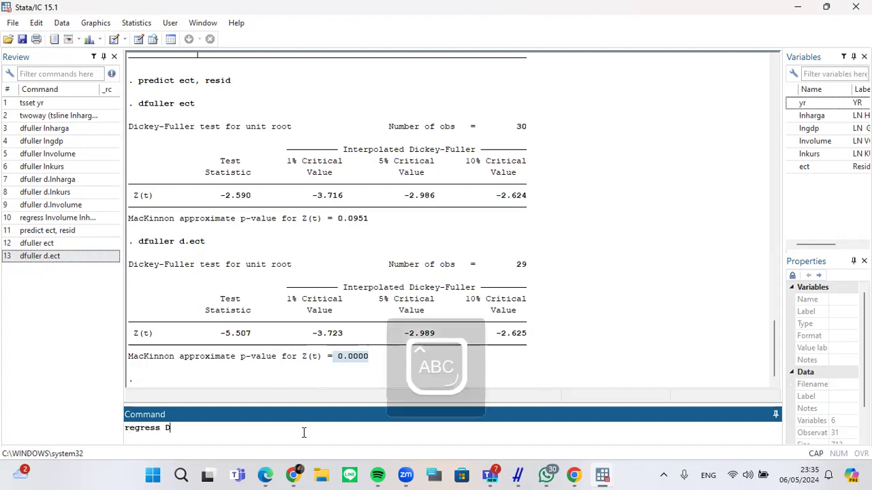
text(.)
key(Caps_Lock)
text(lnv)
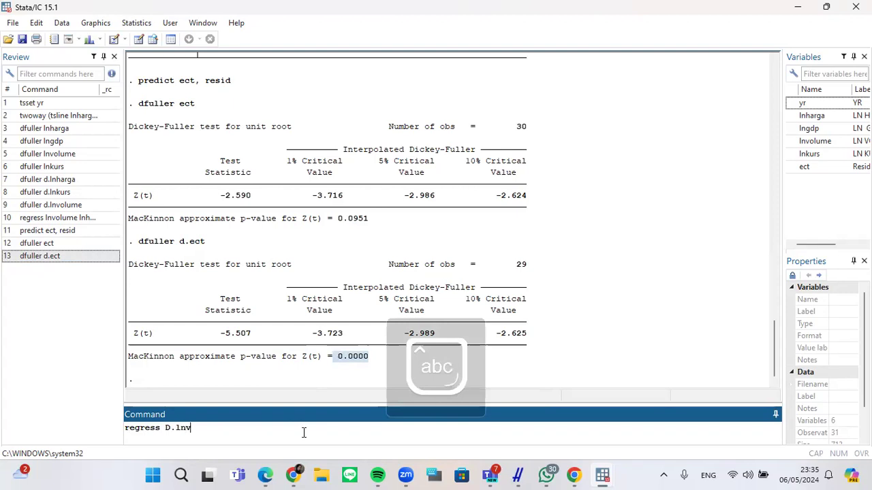
text(olume)
Add D.lnharga and D.lnkurs as regressors to the short-run regress command.
key(Caps_Lock)
text(D.)
key(Caps_Lock)
text(lnharga)
key(Caps_Lock)
text(D.)
key(Caps_Lock)
text(lnkurs)
Add the lagged error correction term L1.ect and run regress D.lnvolume D.lnharga D.lnkurs L1.ect.
key(Caps_Lock)
text(L1)
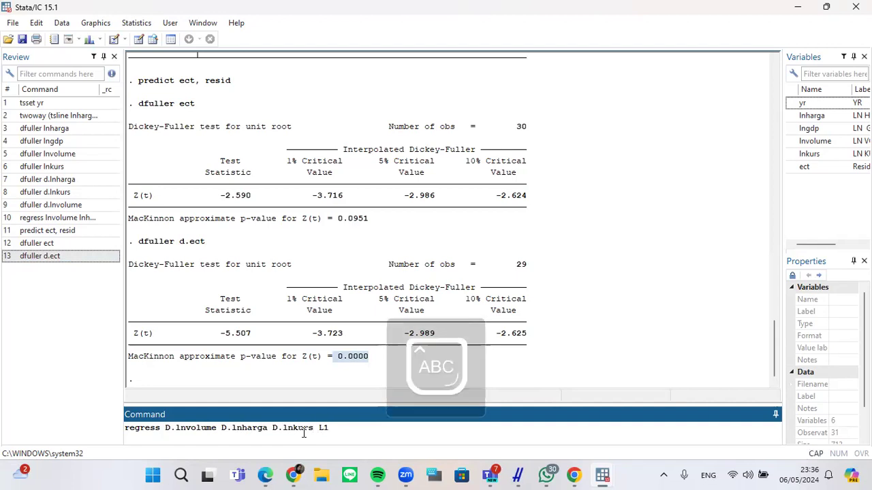
text(.)
key(Caps_Lock)
text(ect)
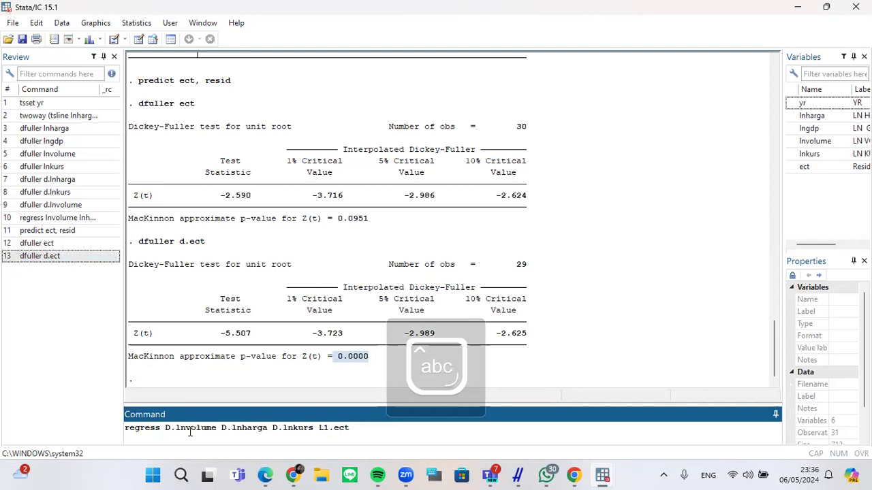
drag(177, 429, 318, 431)
click(352, 428)
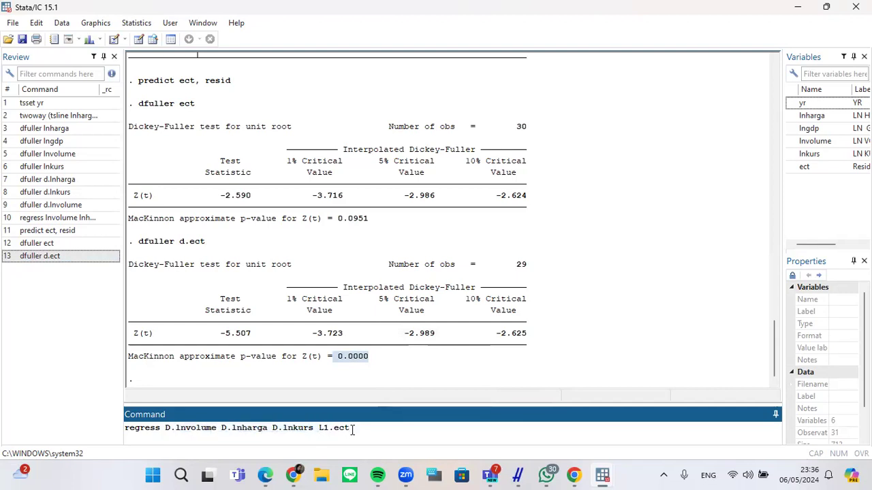
drag(775, 361, 770, 397)
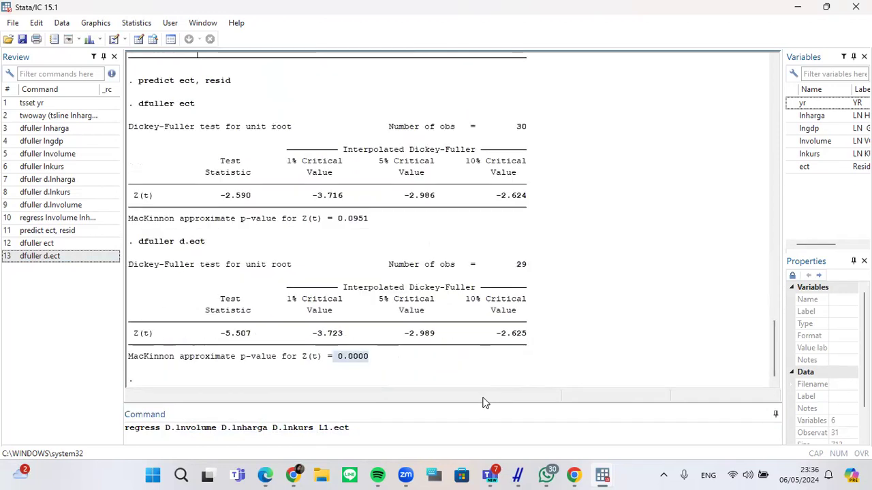
click(373, 430)
key(Return)
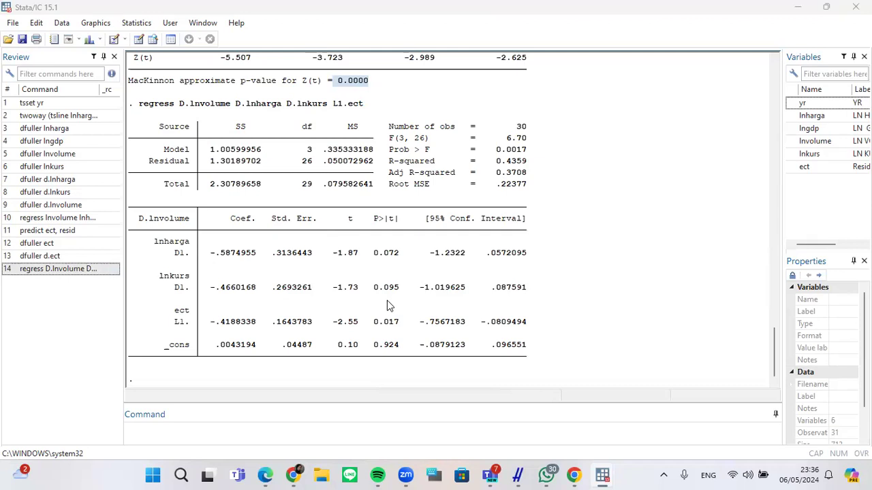
Highlight the lagged ect row in the short-run regression output, and its P>|t| value.
drag(177, 325, 512, 324)
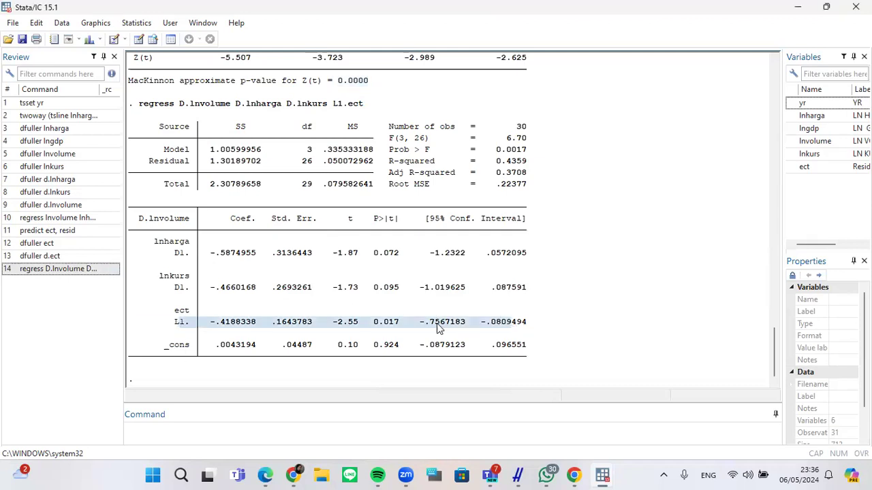
click(388, 327)
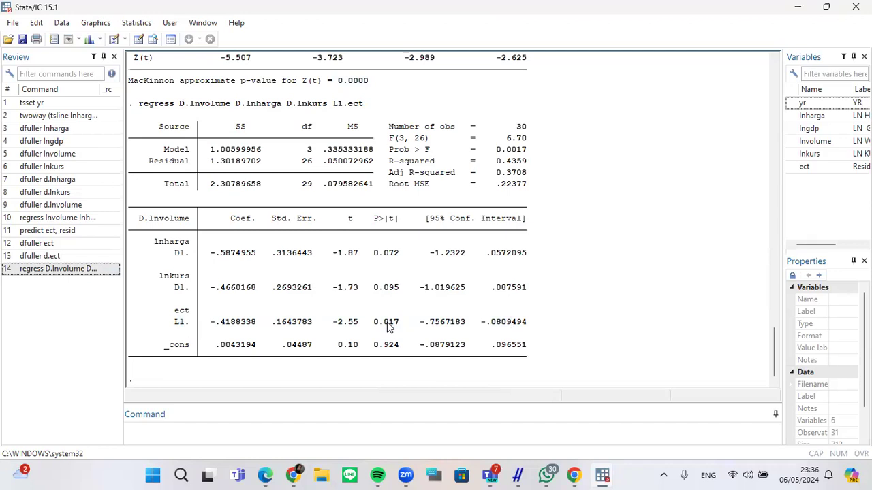
drag(374, 325, 398, 323)
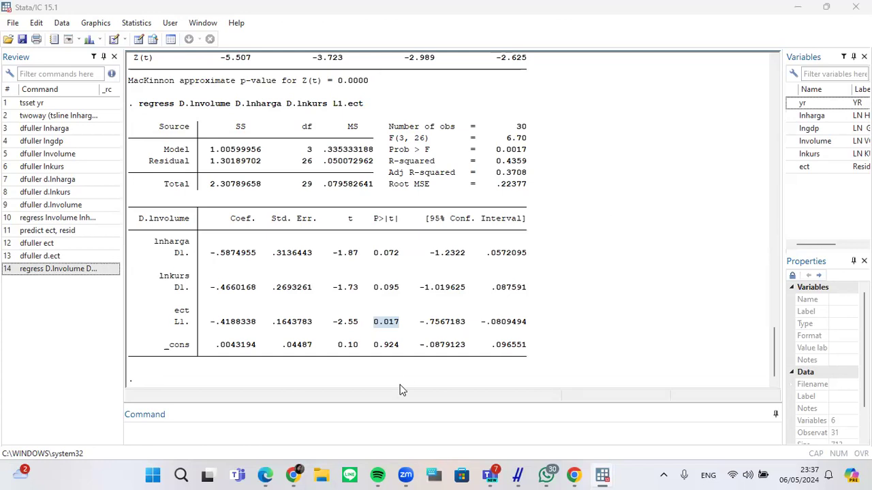
Test the short-run model for heteroskedasticity with hettest, and highlight the Prob > chi2 value.
click(261, 428)
text(ht)
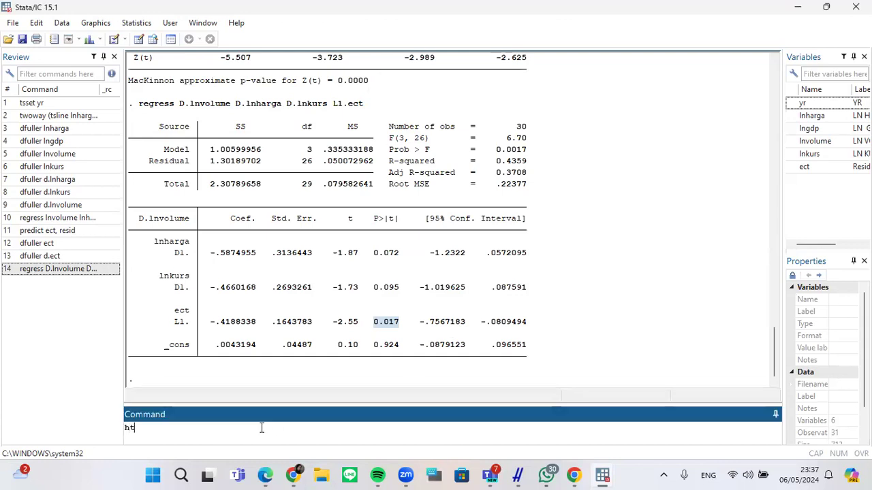
key(BackSpace)
text(ettest)
key(Return)
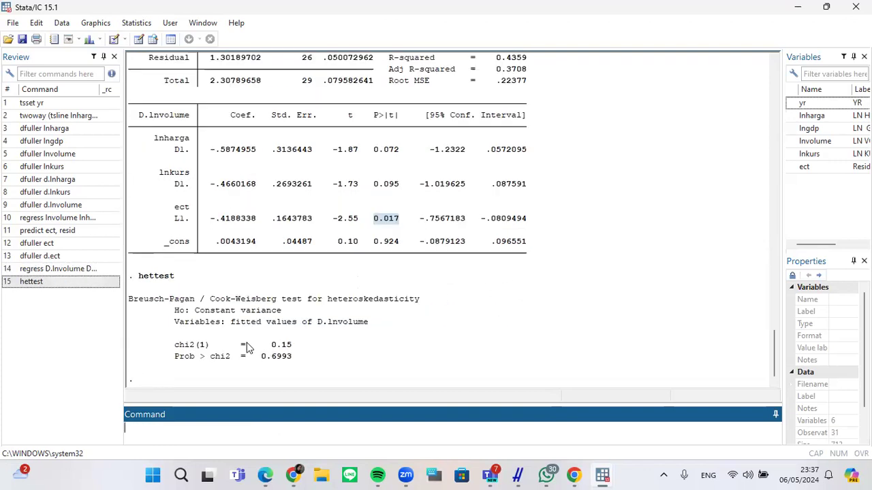
drag(259, 357, 291, 359)
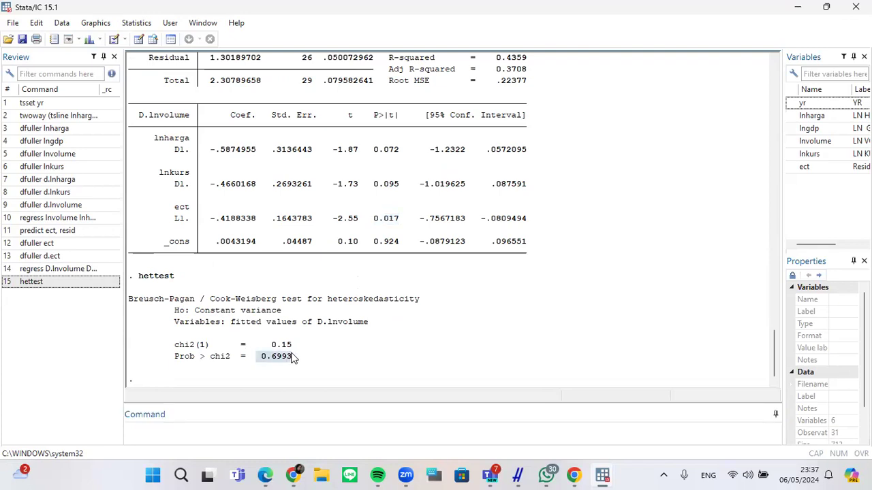
drag(293, 354, 260, 356)
click(259, 354)
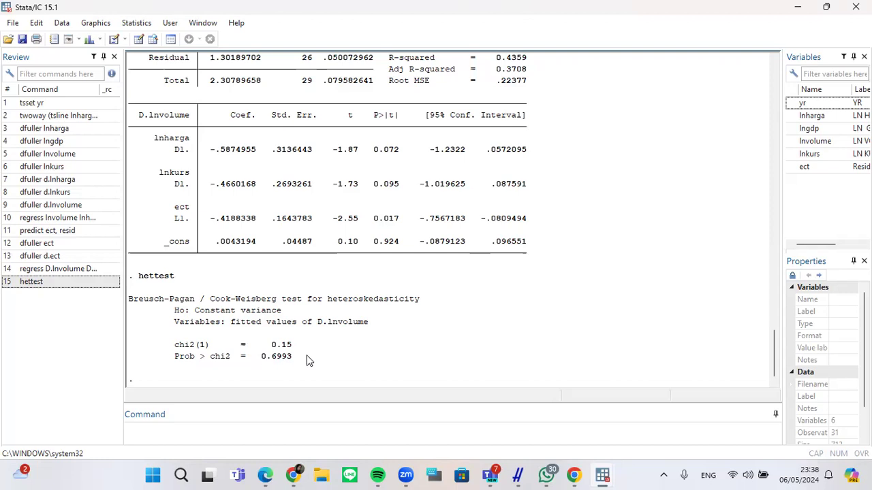
drag(306, 355, 259, 355)
click(260, 359)
Test the short-run model for autocorrelation with estat bgodfrey, and highlight the Prob > chi2 value.
click(235, 433)
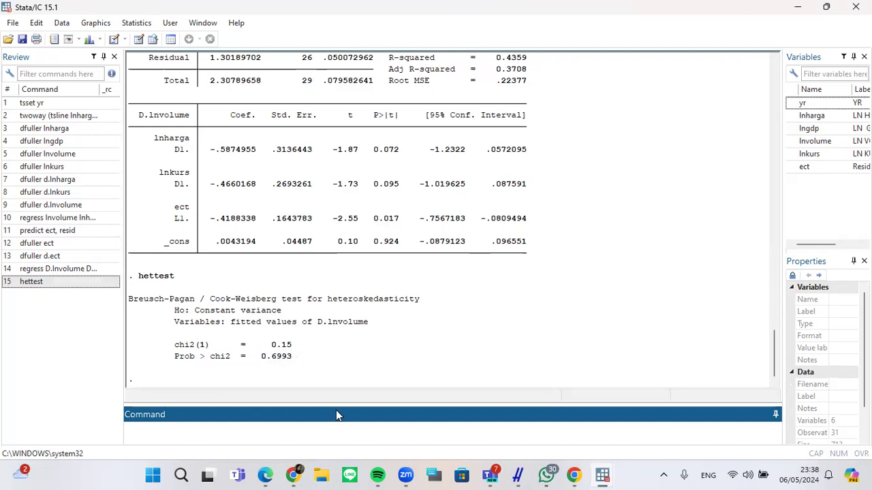
text(estat bgodfrey)
key(Return)
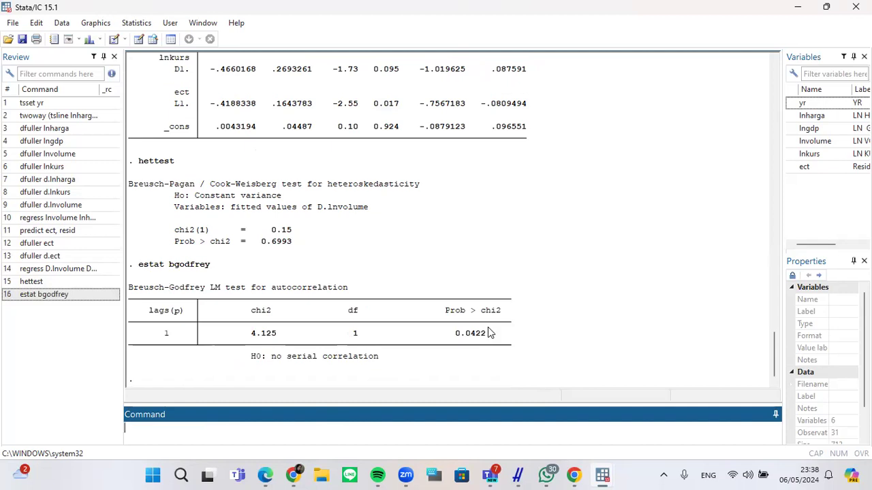
drag(488, 333, 456, 336)
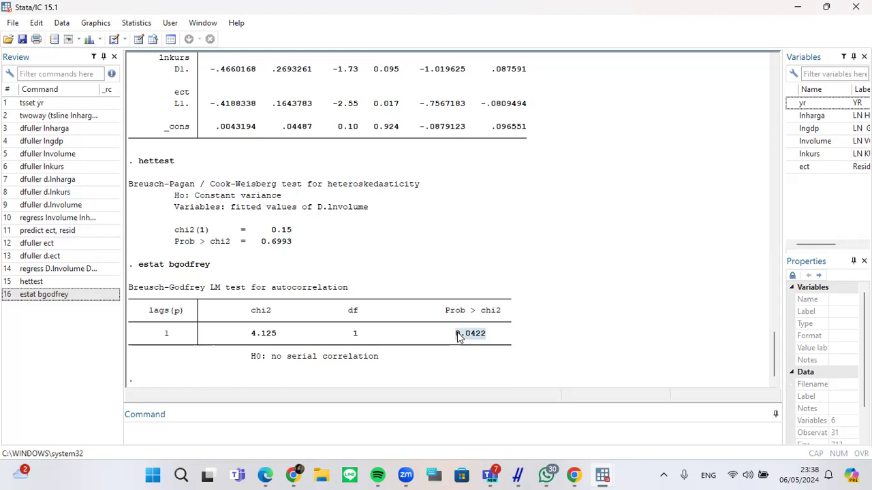
click(459, 337)
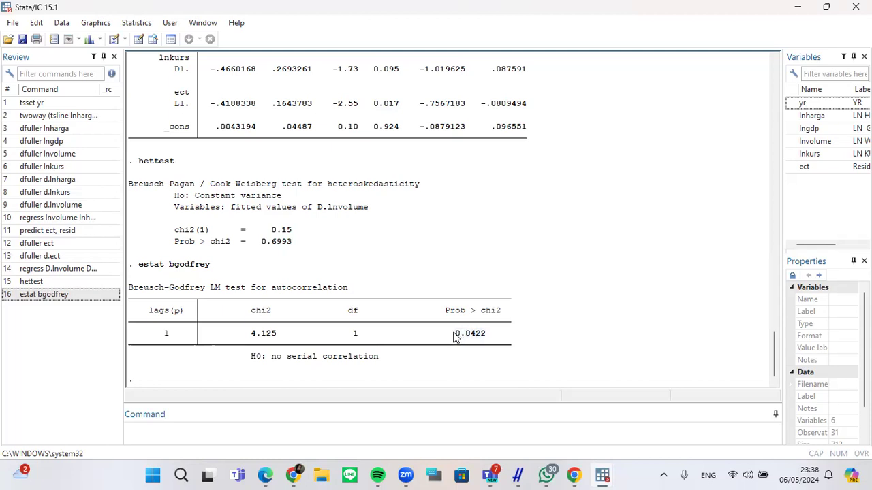
mouse_move(451, 333)
mouse_down()
mouse_move(485, 333)
mouse_move(463, 334)
mouse_up()
triple_click(485, 333)
click(492, 331)
click(462, 338)
Begin another regress command with D.lnvolume as the dependent variable.
click(280, 428)
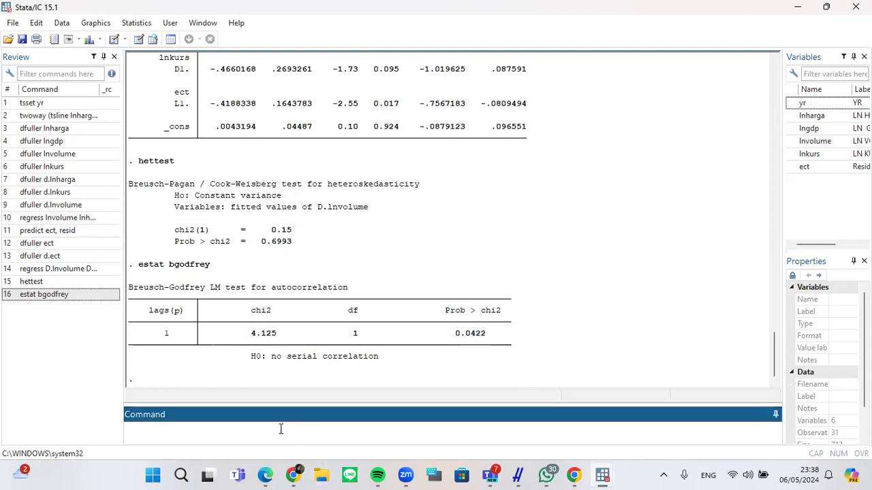
text(regress)
key(Caps_Lock)
text(D)
key(Caps_Lock)
text(..l)
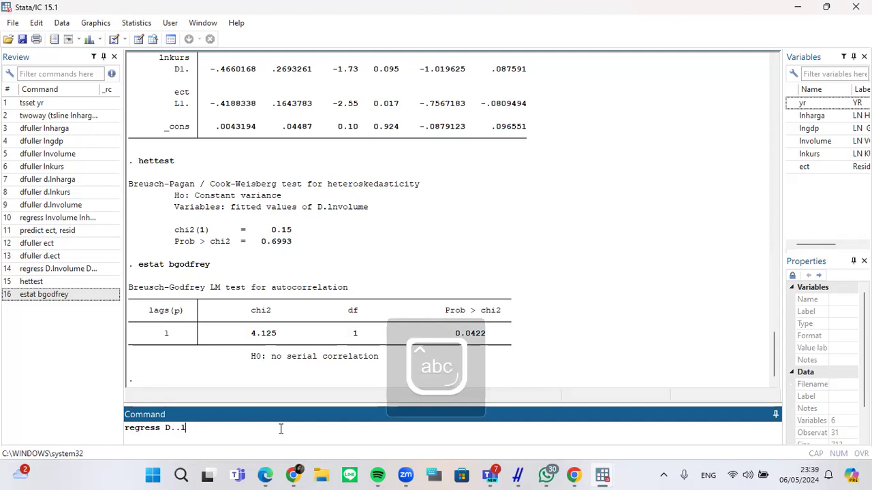
key(BackSpace)
key(BackSpace)
text(ln)
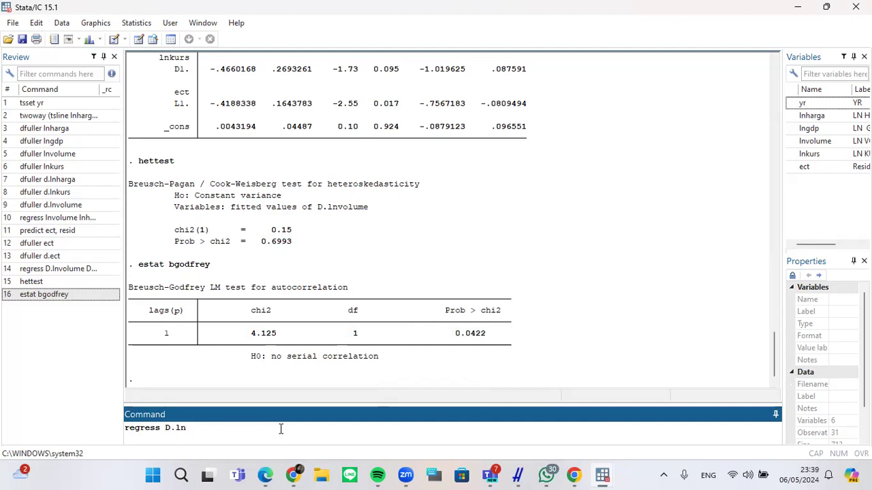
text(volume)
Add the differenced regressors D.lnharga and D.lnkurs to the new regress command.
key(Caps_Lock)
text(D)
key(Caps_Lock)
text(.)
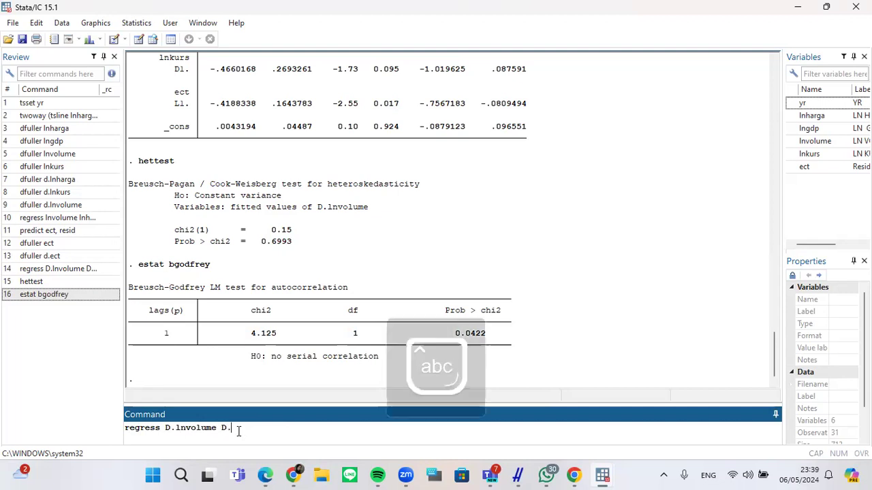
text(lnharga)
key(Caps_Lock)
text(D)
key(Caps_Lock)
text(.)
key(Caps_Lock)
text(LN)
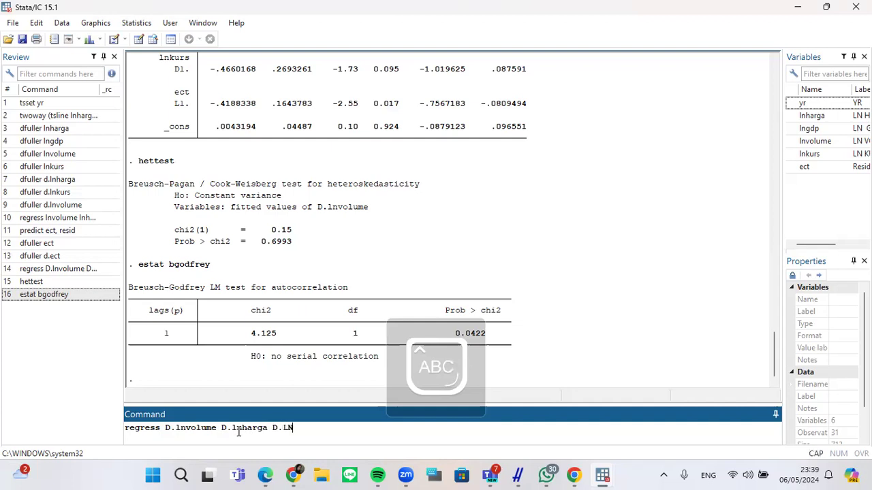
key(BackSpace)
key(BackSpace)
key(Caps_Lock)
text(lnu)
key(BackSpace)
text(kurs)
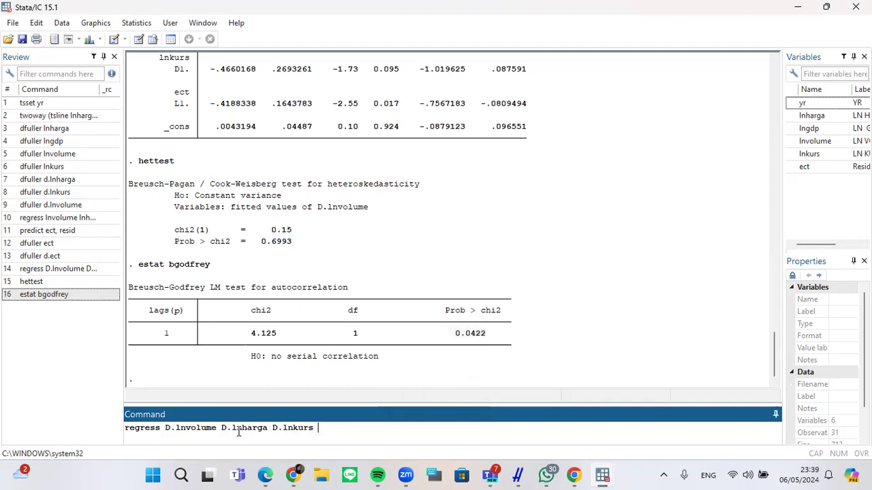
Add the lagged regressors L1.lnvolume and L1.lnharga to the regress command for D.lnvolume.
key(Caps_Lock)
text(L1.)
key(Caps_Lock)
text(lnvolume)
key(Caps_Lock)
text(L1.)
key(Caps_Lock)
text(lnhag)
key(BackSpace)
text(rga)
Add L1.lnkurs as the last regressor and run the regression of D.lnvolume.
key(Caps_Lock)
text(L1.)
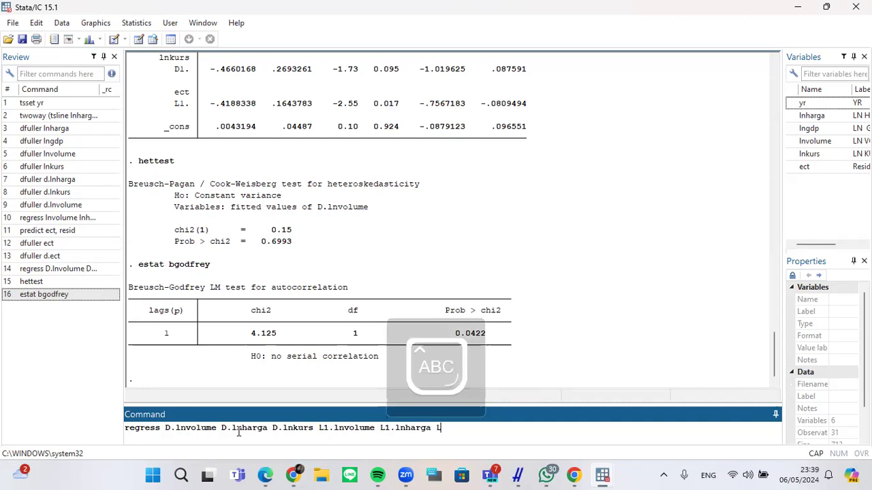
key(Caps_Lock)
text(l)
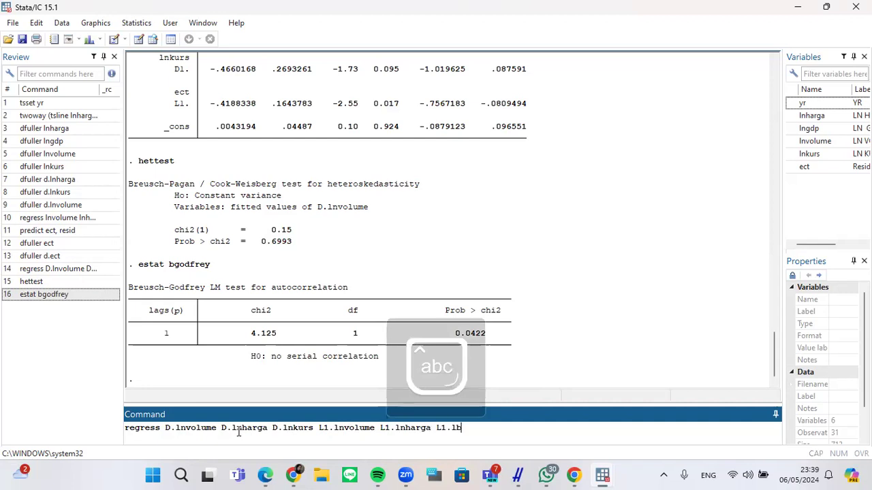
text(nkurs)
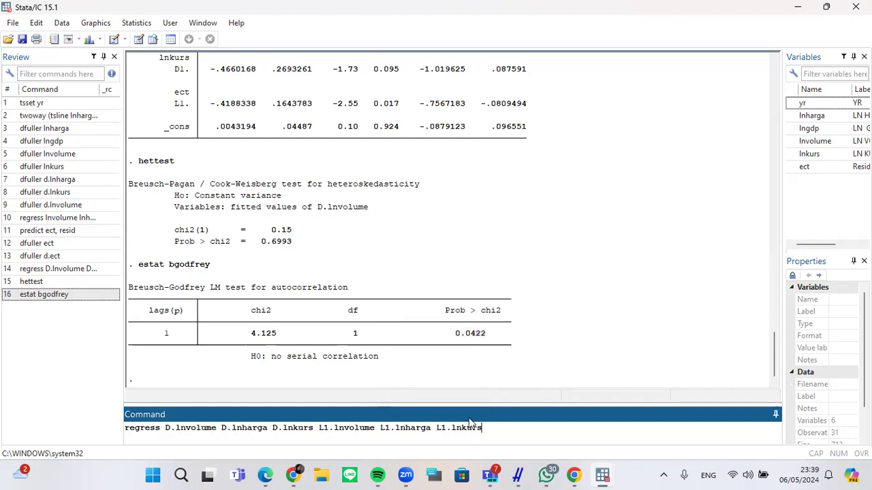
double_click(490, 427)
shift+click(234, 427)
key(shift+Home)
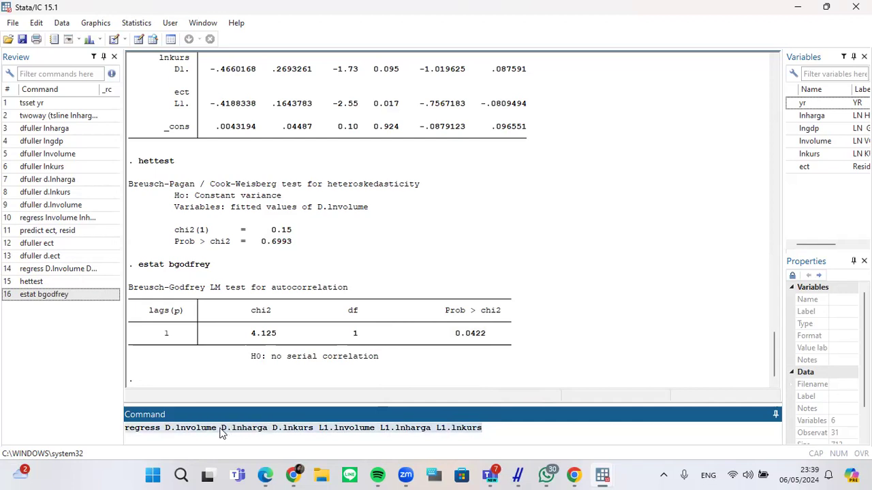
click(221, 433)
click(496, 429)
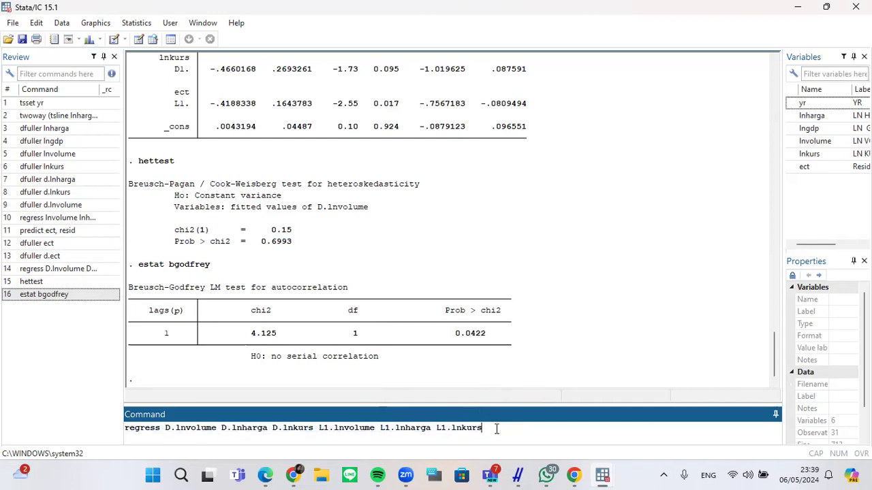
key(Return)
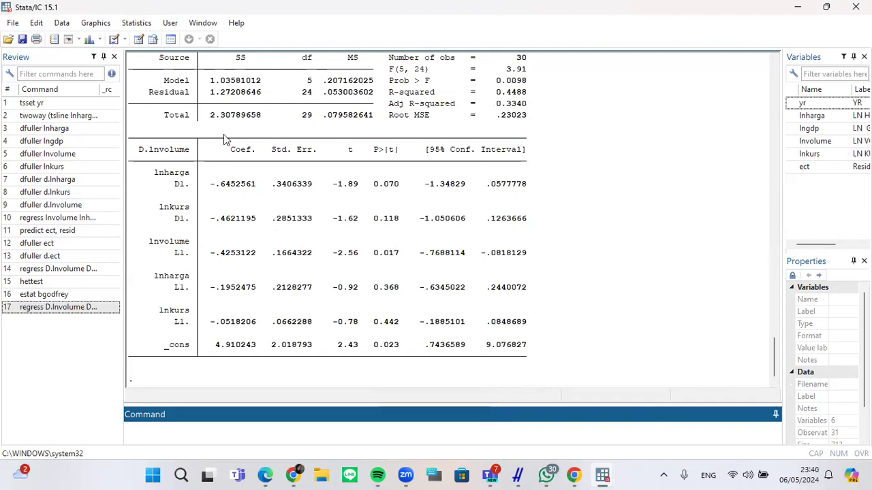
Highlight the lagged lnvolume row and the P>|t| values of the lagged terms and constant in the regression output.
click(171, 247)
drag(172, 247, 524, 257)
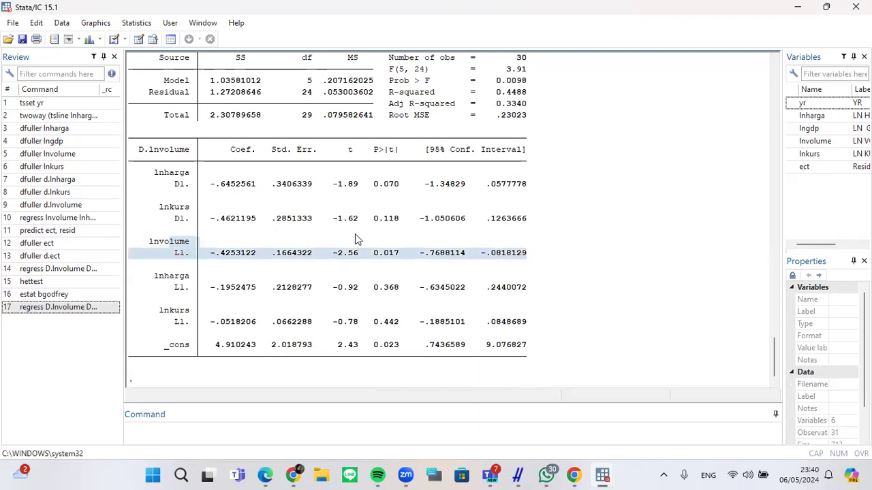
click(387, 254)
drag(402, 254, 371, 257)
click(372, 257)
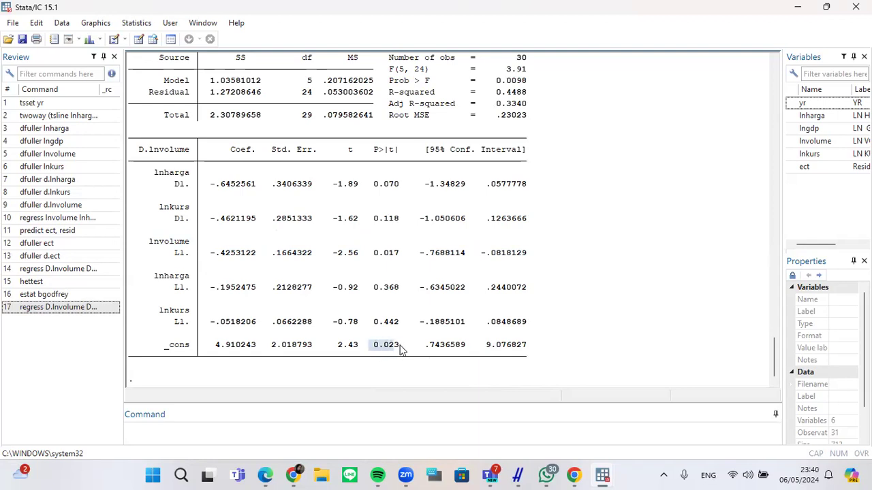
drag(371, 325, 407, 252)
click(386, 275)
click(406, 253)
Install the ardl package from SSC with ssc install ardl.
click(205, 436)
text(ssc)
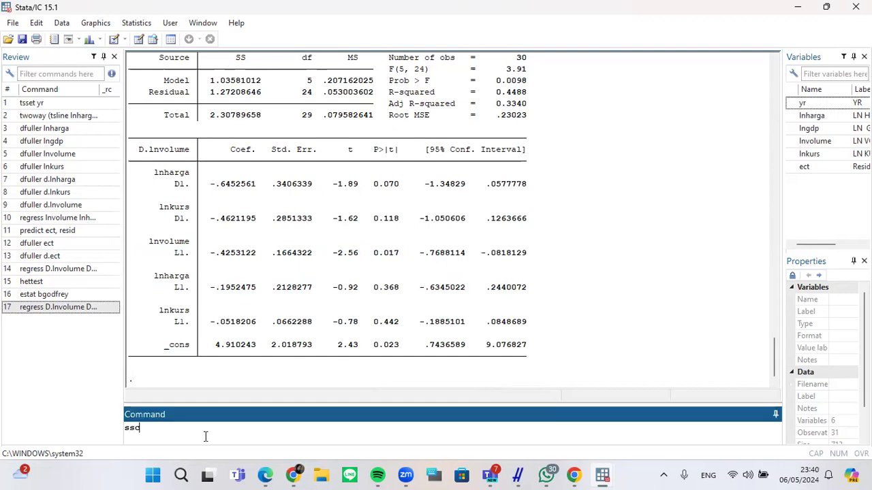
text( install a)
text(l)
key(Return)
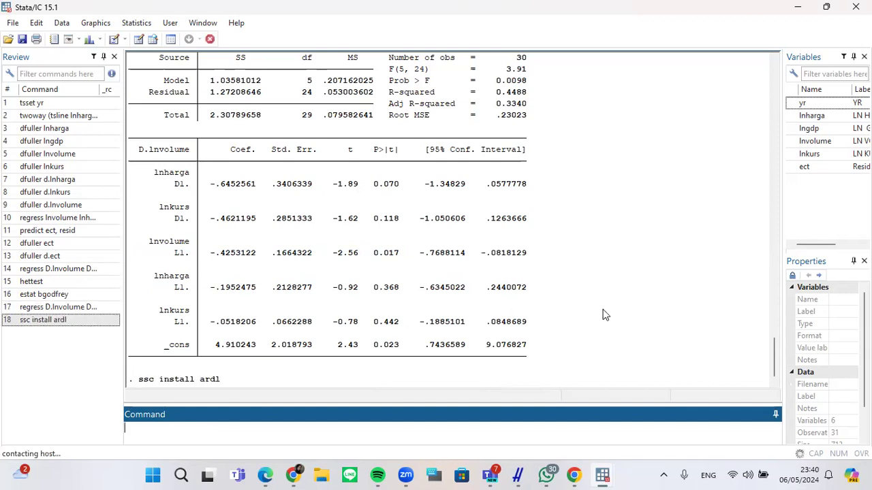
Estimate an ARDL model of lnvolume on lnharga, lngdp and lnkurs with lags(1 1 1 1).
text(ar)
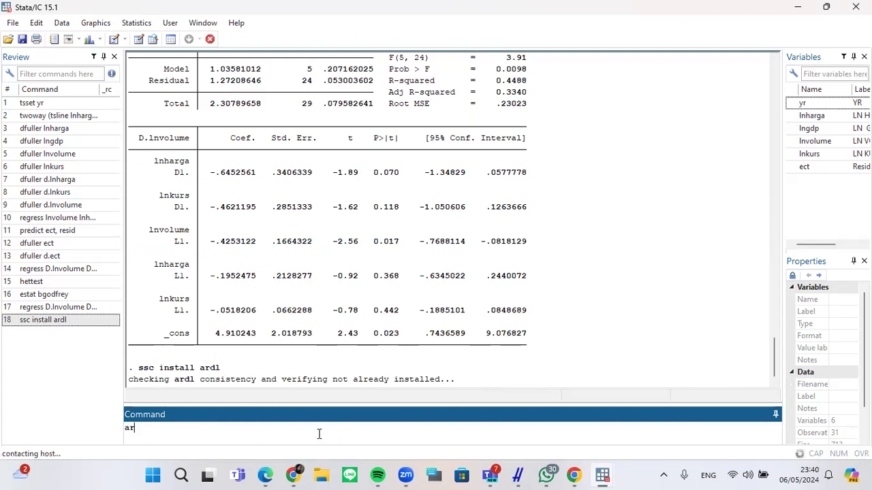
text(dl lnvolume lnharga lngdp)
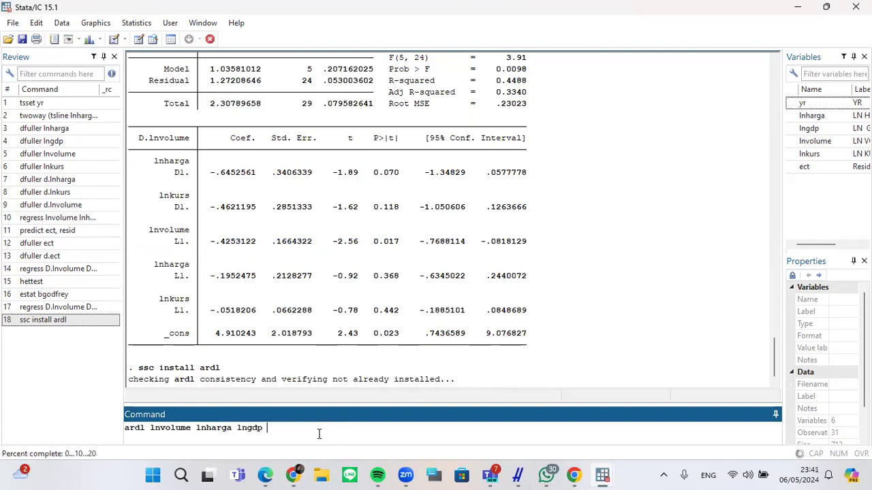
text( lnkurs)
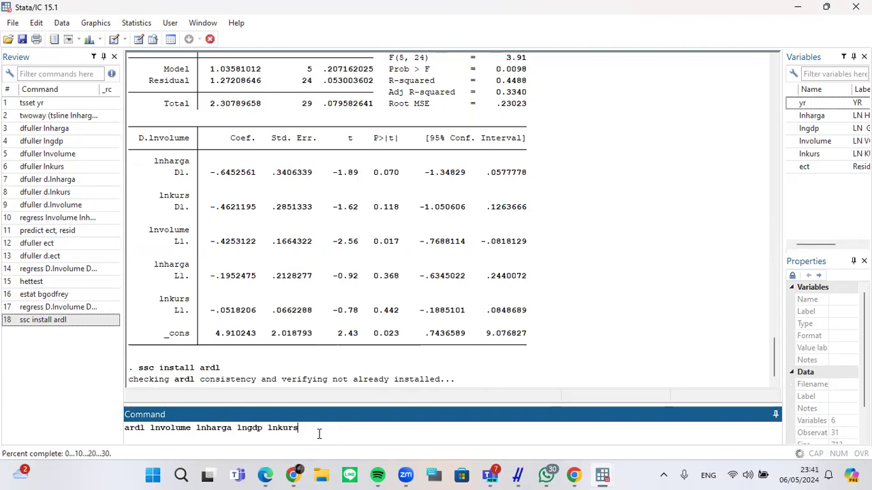
text(, lags(1 1 1)
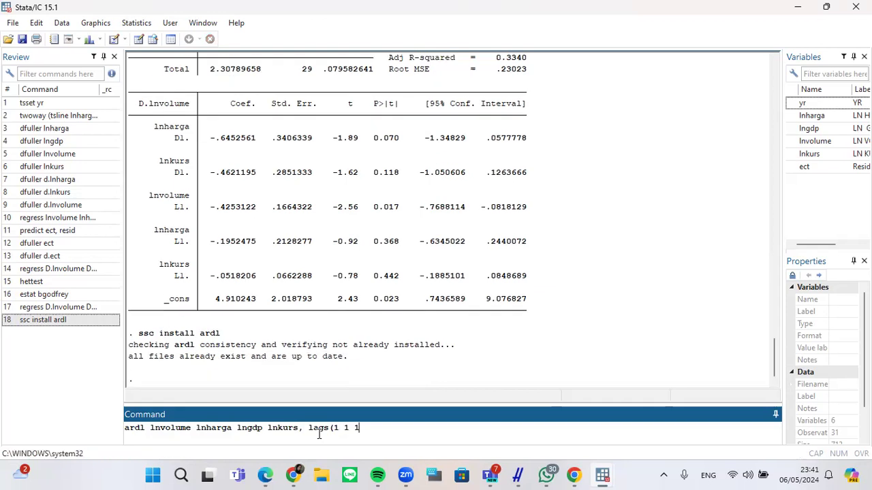
text(1)
key(BackSpace)
text(1))
key(Return)
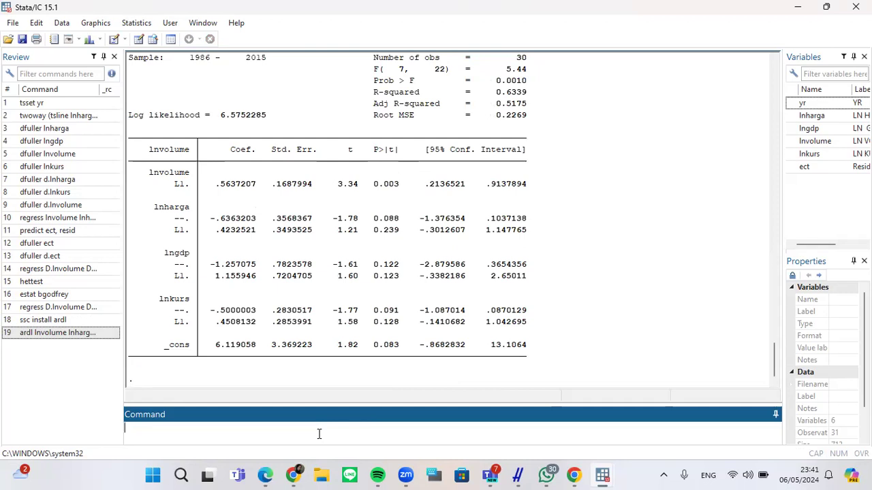
Highlight the P>|t| values of lnvolume, lnharga, lngdp and lnkurs in the ARDL output.
drag(374, 184, 402, 187)
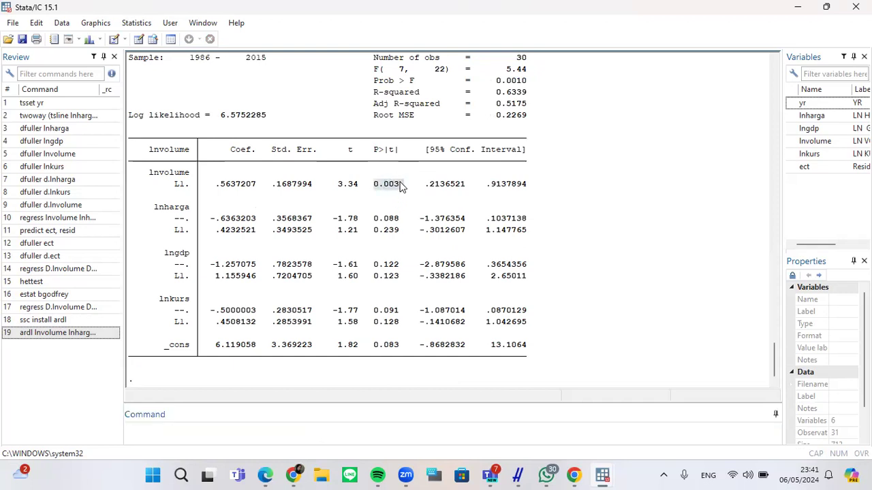
drag(374, 219, 408, 219)
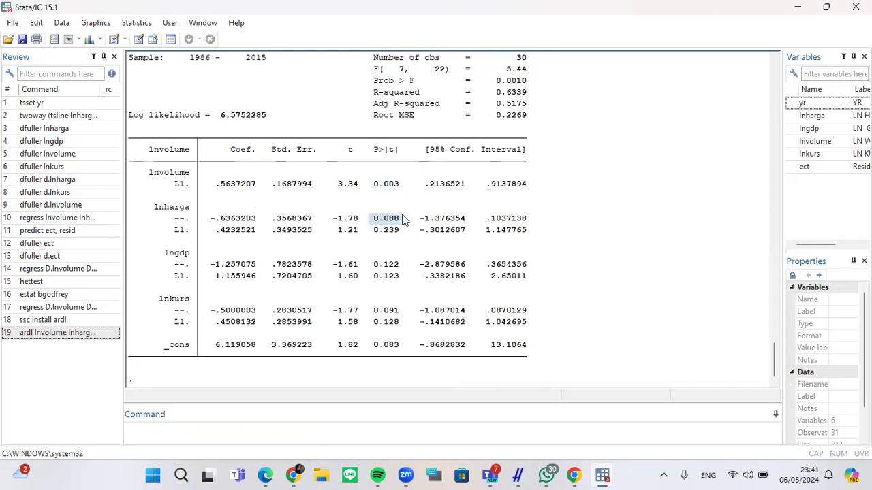
click(403, 219)
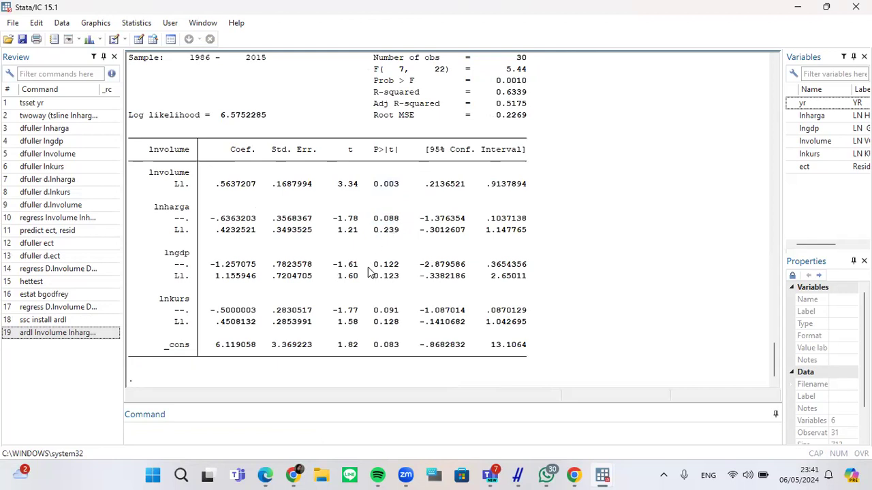
drag(368, 265, 398, 282)
click(399, 283)
drag(372, 310, 401, 325)
click(400, 327)
double_click(393, 187)
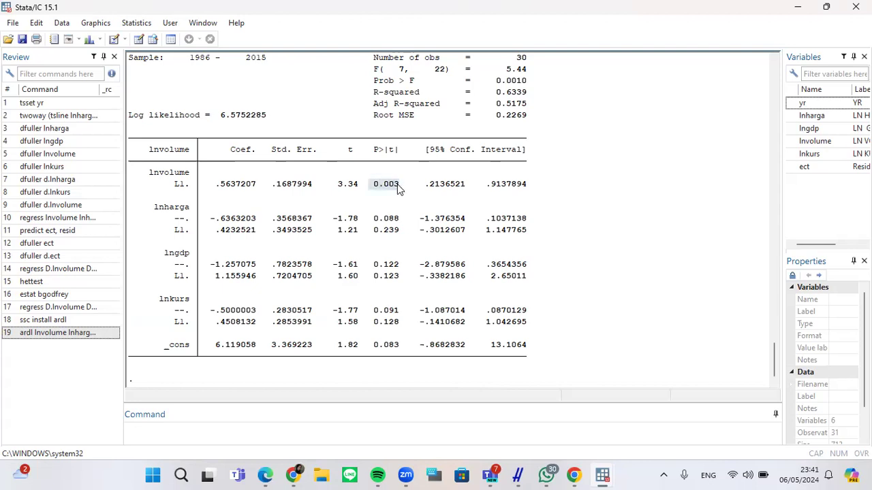
click(401, 189)
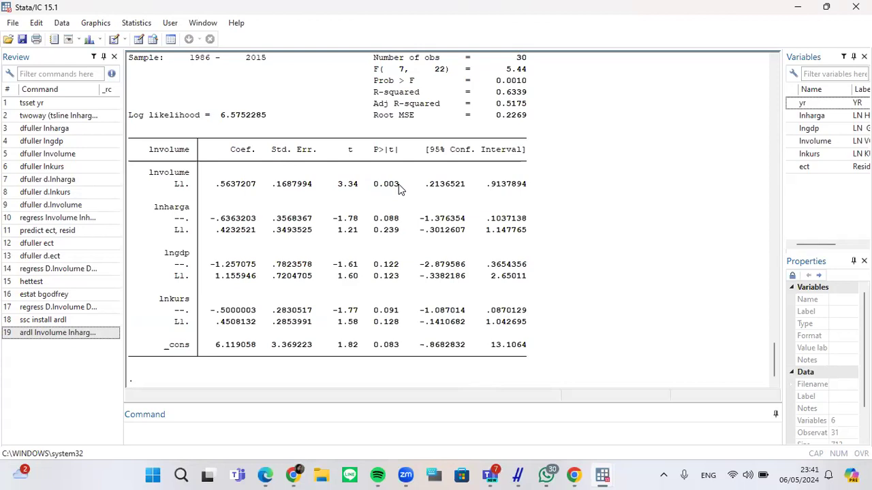
Estimate the ARDL model of lnvolume on lnharga, lngdp and lnkurs in error-correction form, with lags (1 1 1 1) and option ec1.
click(218, 429)
text(ardl lnvolume lnharga l)
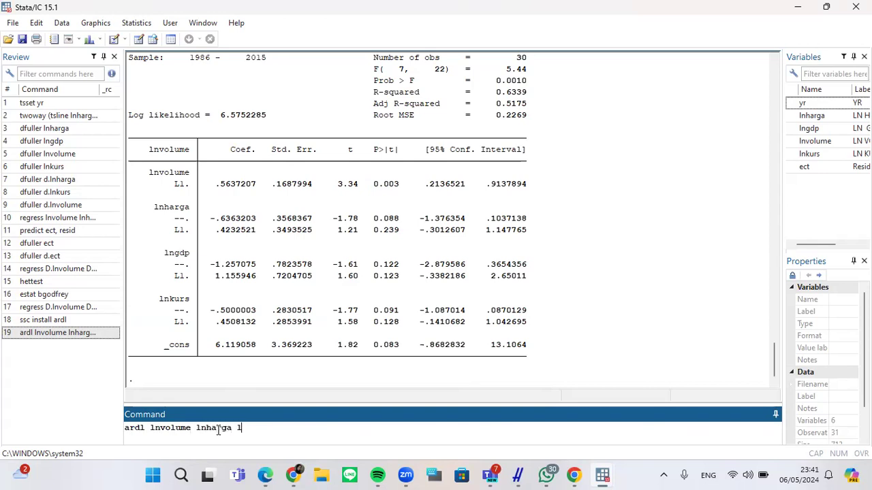
text(ngdp )
text(lnkurs)
text(, lags ()
text(1, 1)
key(BackSpace)
key(BackSpace)
key(BackSpace)
text(1 1 1) )
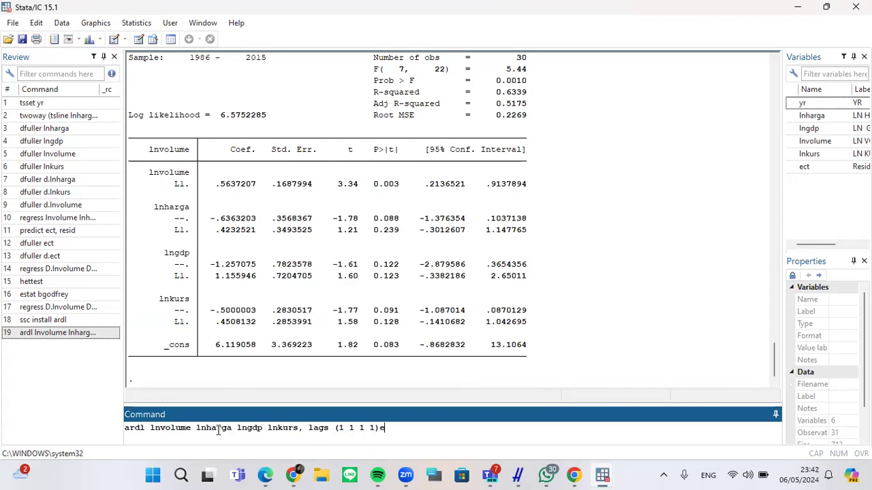
text(c1)
key(Return)
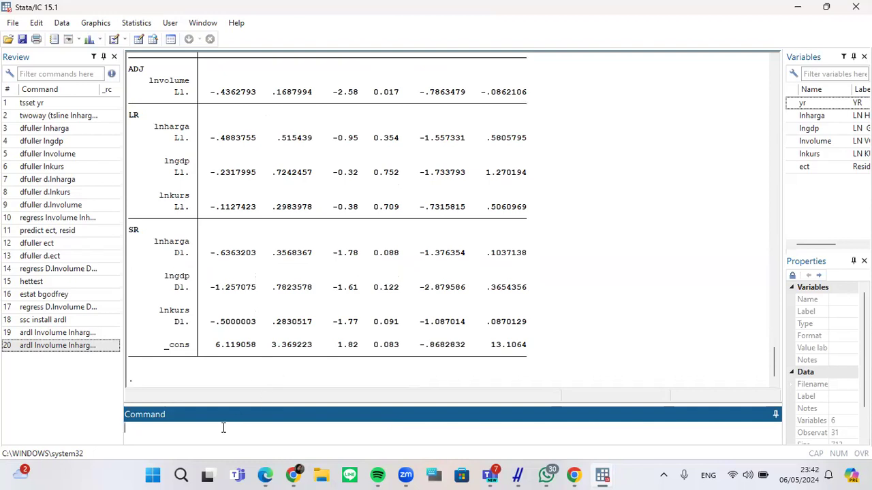
Run the bounds test for a level relationship on the error-correction model with estat ectest.
text(estat ectest)
key(Return)
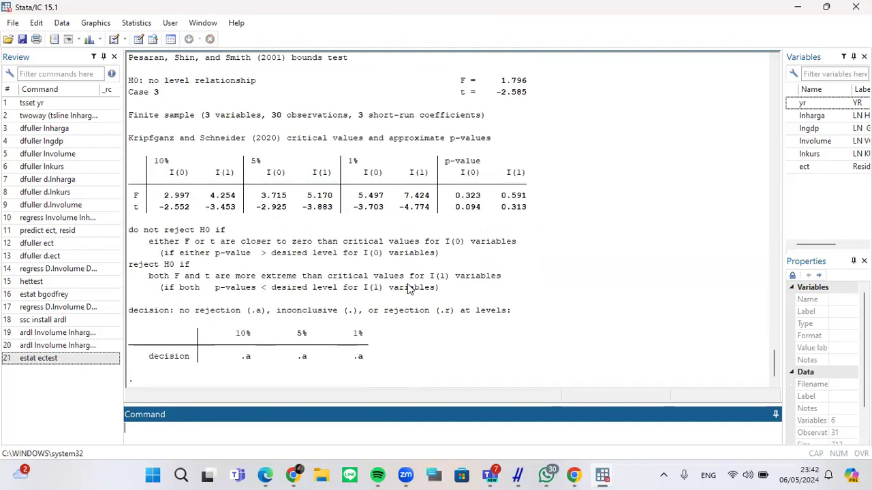
click(804, 12)
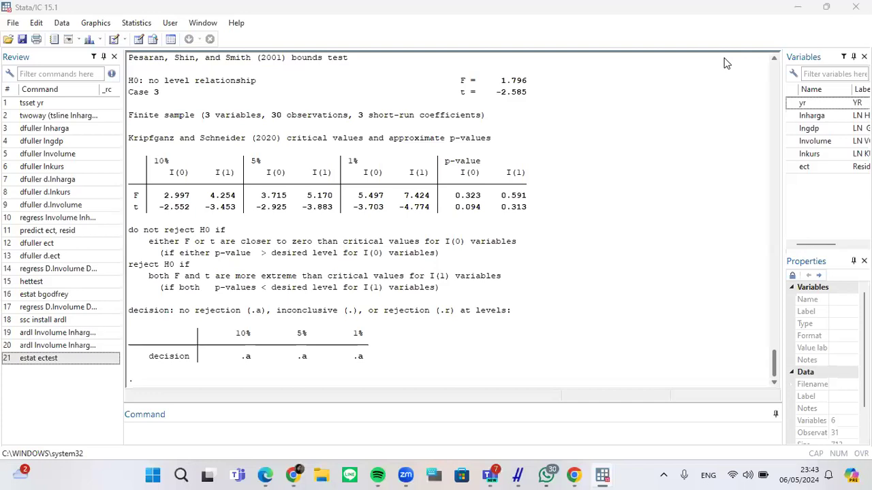